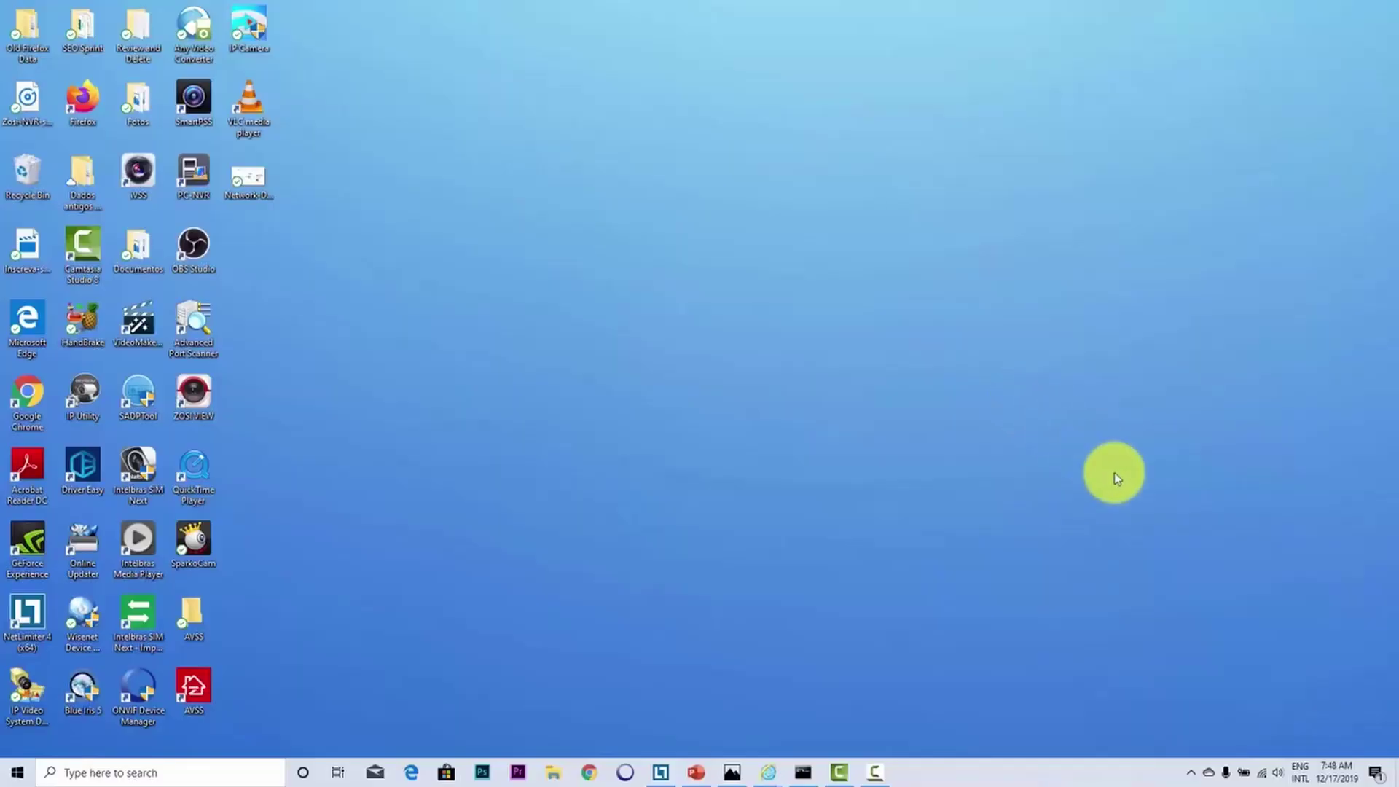
Step: Open the Network Connections window through Network & Internet settings and Ethernet's adapter options
{"action": "right_click", "coordinate": [1261, 772]}
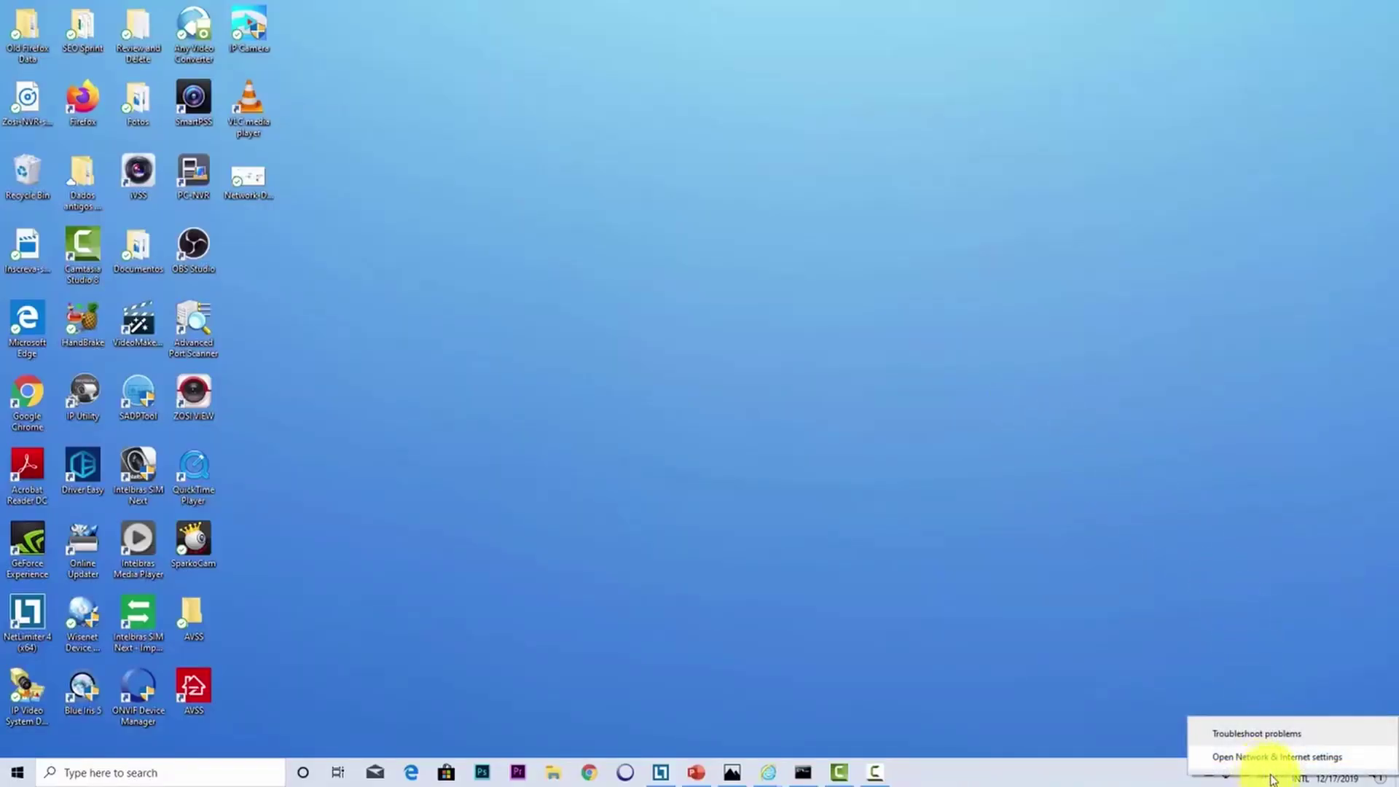
{"action": "left_click", "coordinate": [1266, 759]}
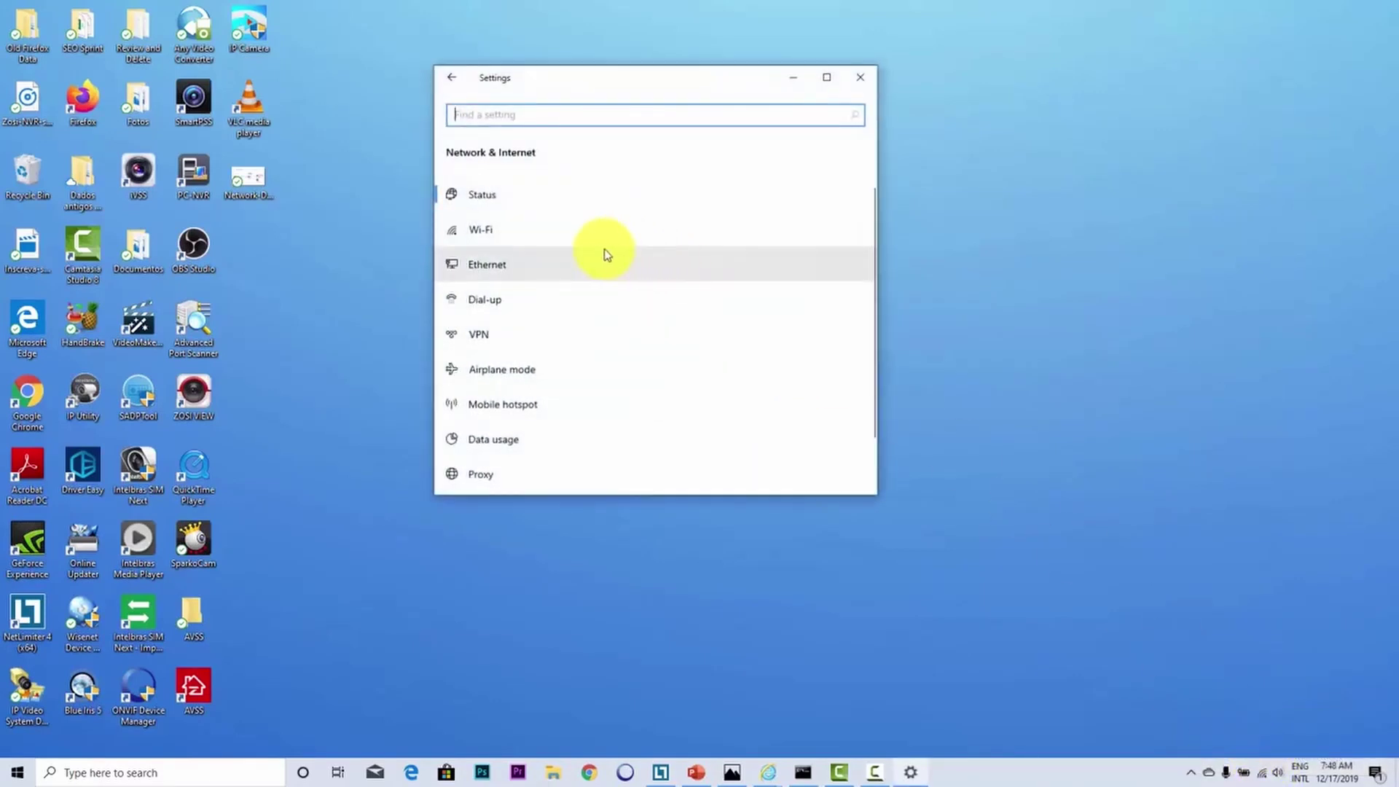
{"action": "left_click", "coordinate": [514, 268]}
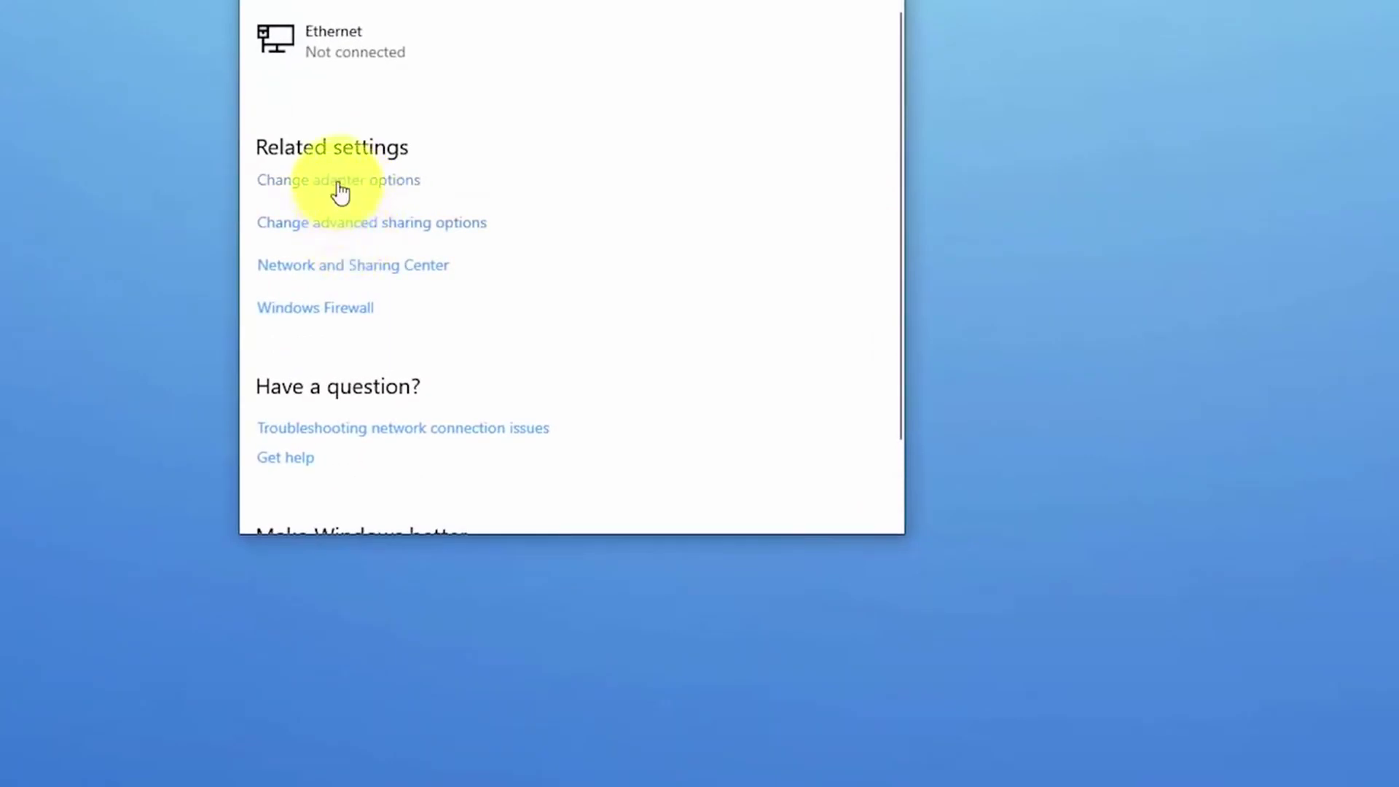
{"action": "left_click", "coordinate": [340, 190]}
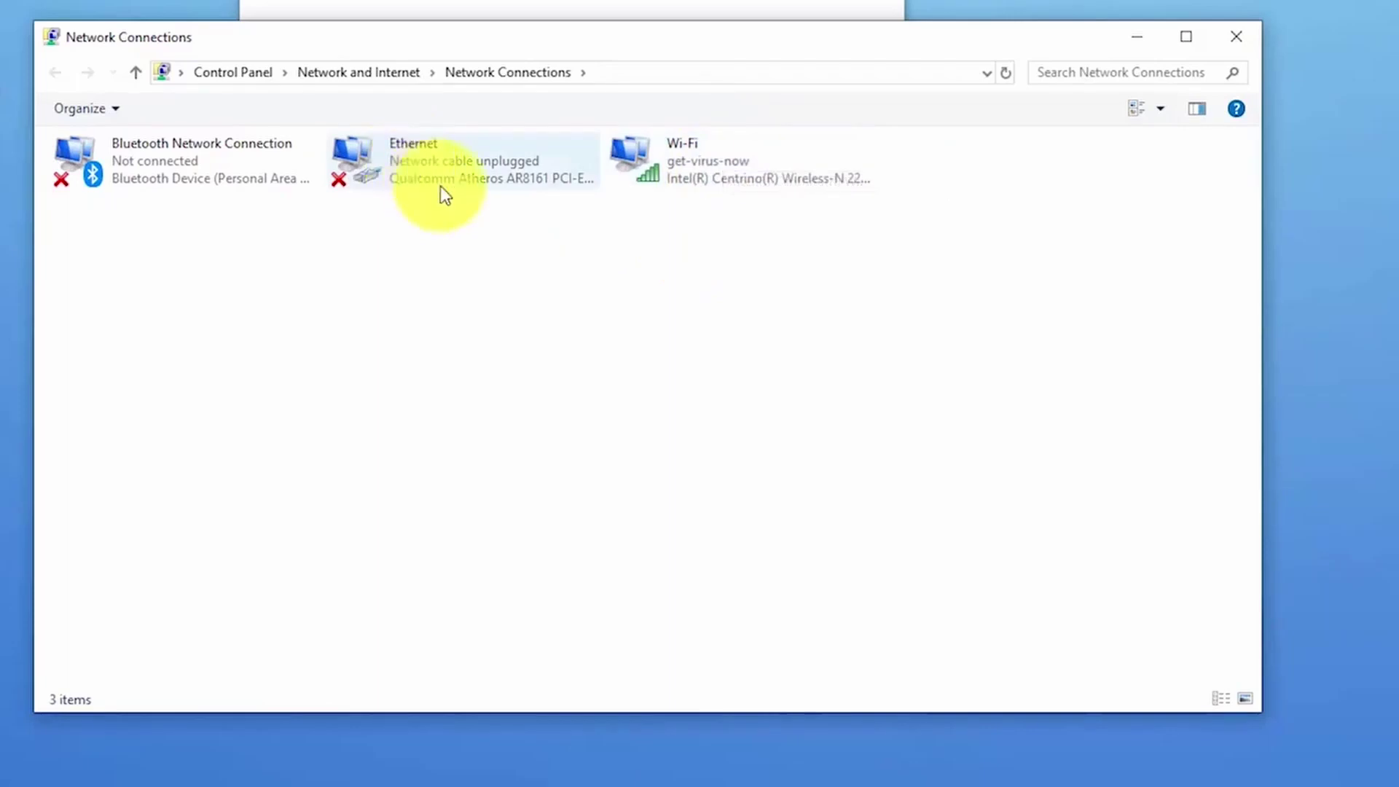
Step: Open the Wi-Fi adapter's TCP/IPv4 properties, showing static IP 192.168.2.160 and gateway 192.168.2.1
{"action": "right_click", "coordinate": [694, 150]}
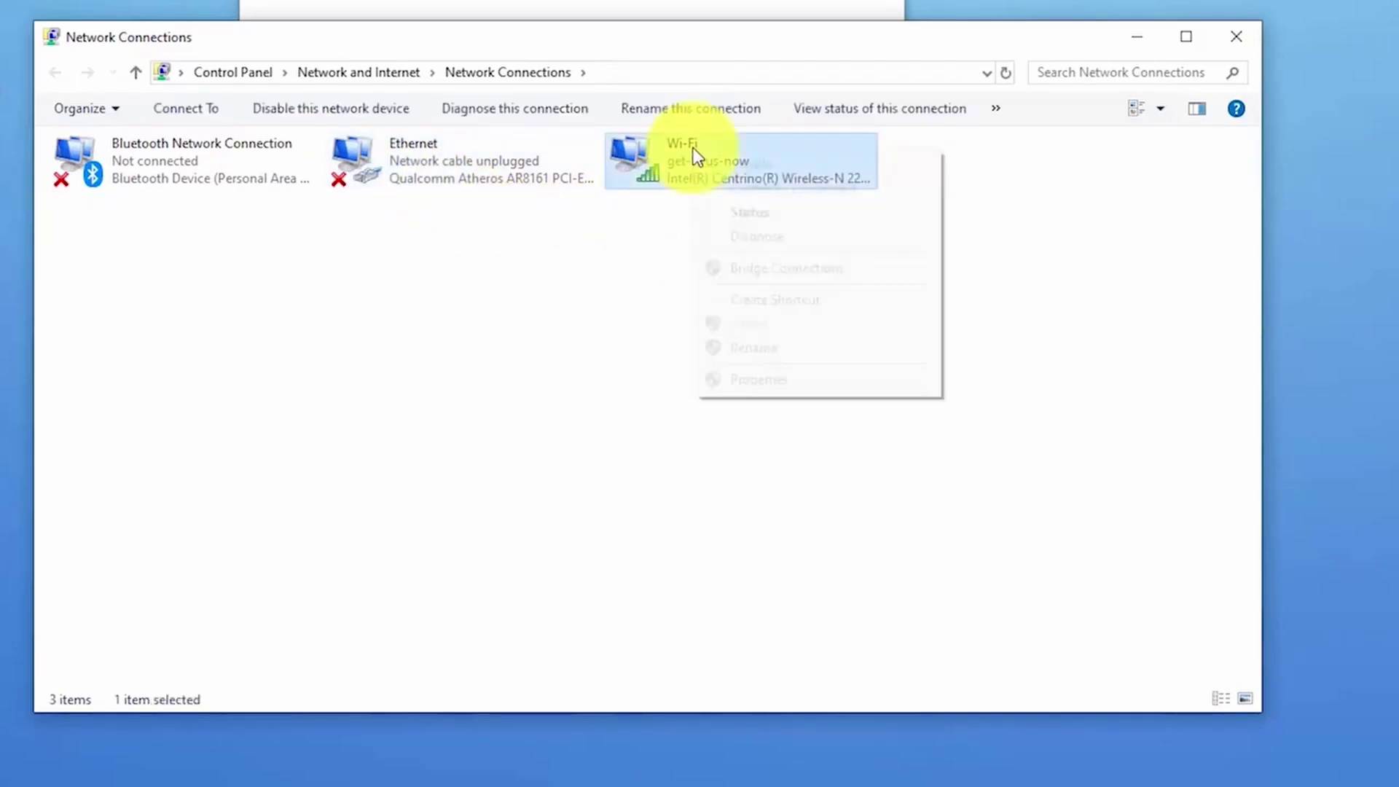
{"action": "left_click", "coordinate": [788, 381]}
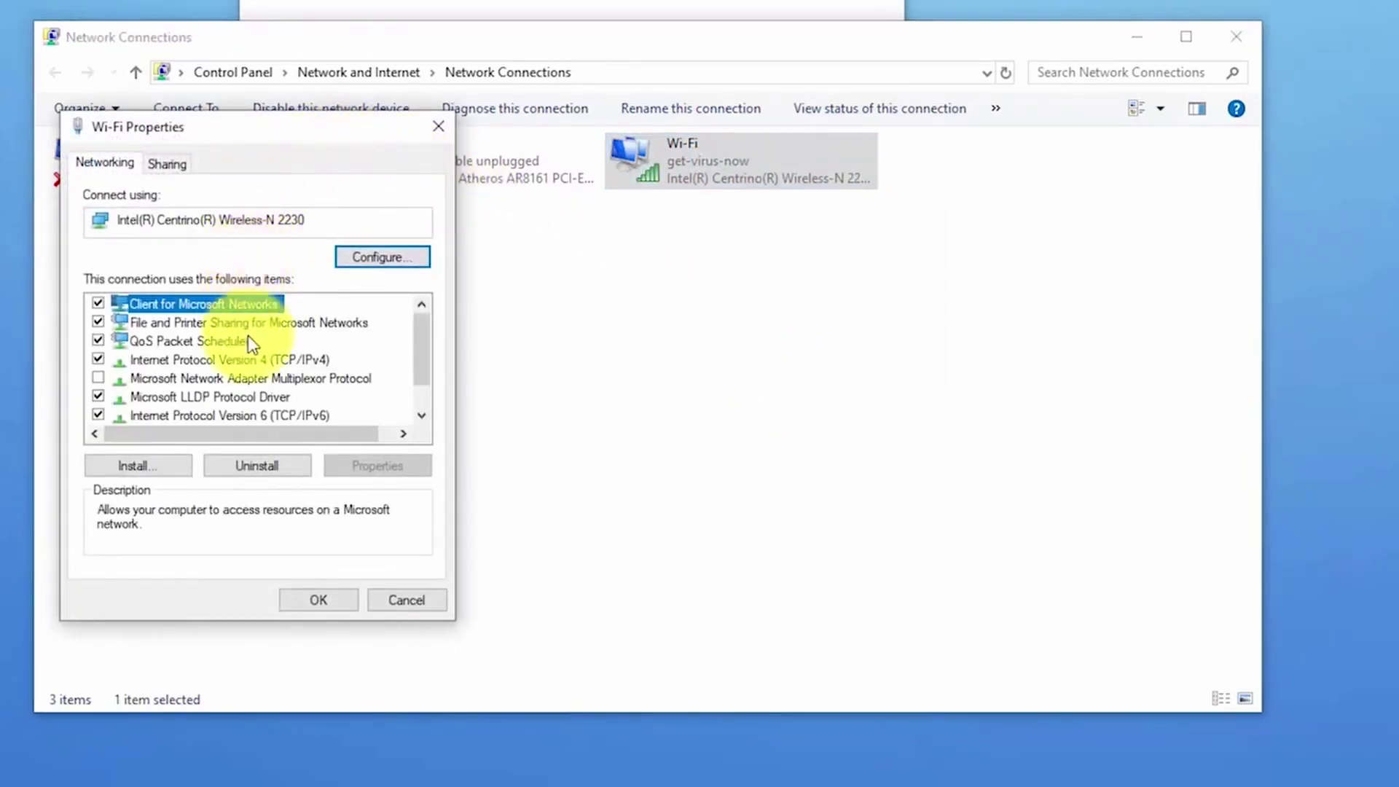
{"action": "left_click", "coordinate": [237, 361]}
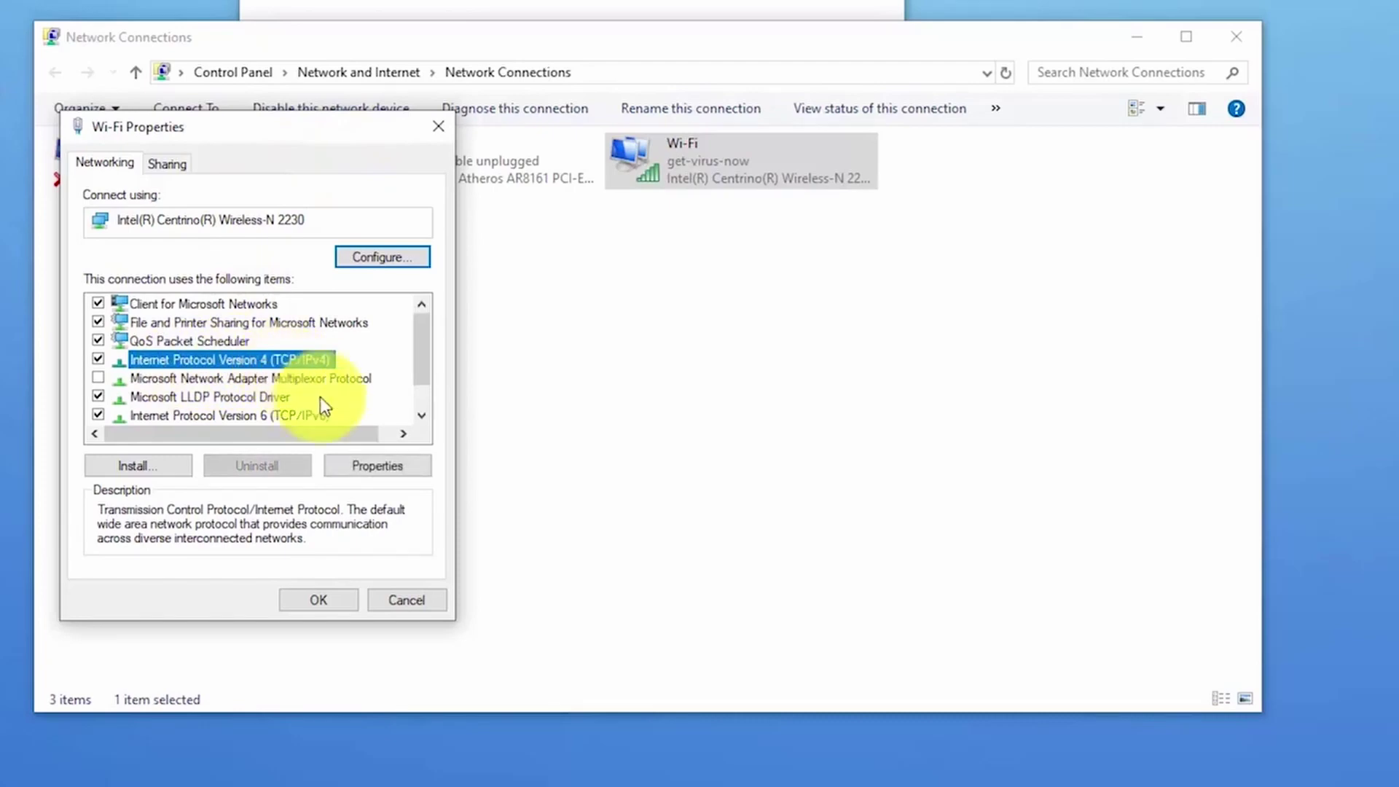
{"action": "left_click", "coordinate": [389, 468]}
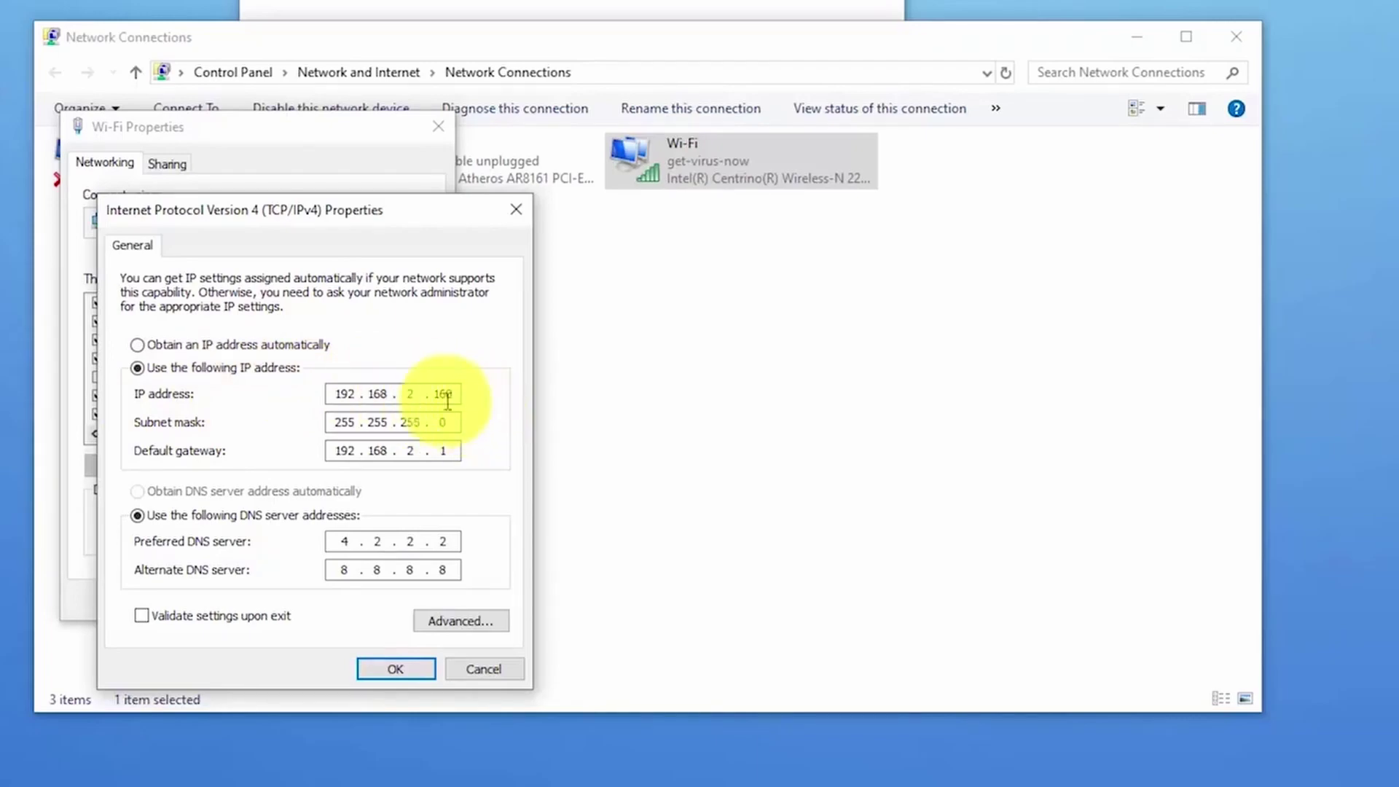
Step: Add a second Wi-Fi IP address, 192.168.138.160 with mask 255.255.255.0, in Advanced TCP/IP Settings
{"action": "left_click", "coordinate": [459, 621]}
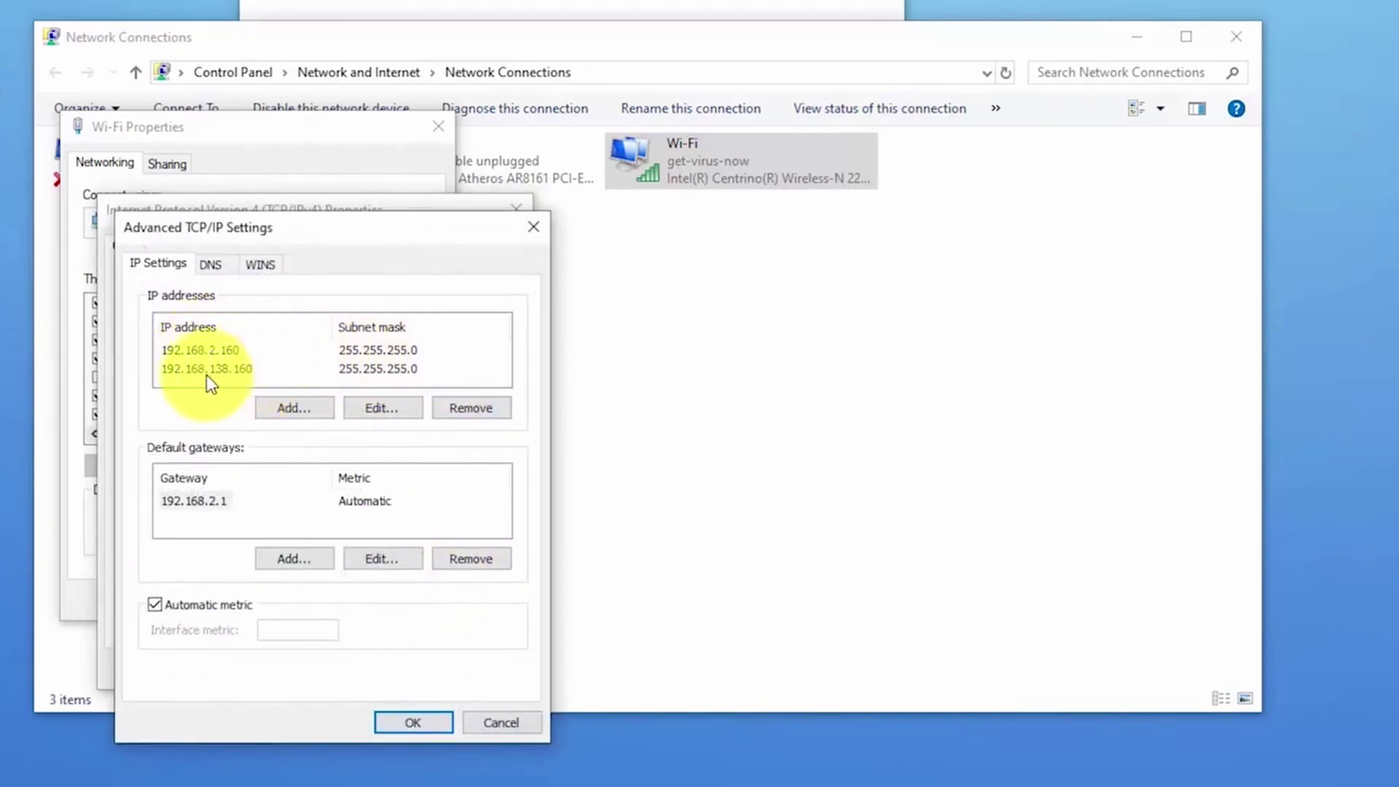
{"action": "left_click", "coordinate": [296, 407]}
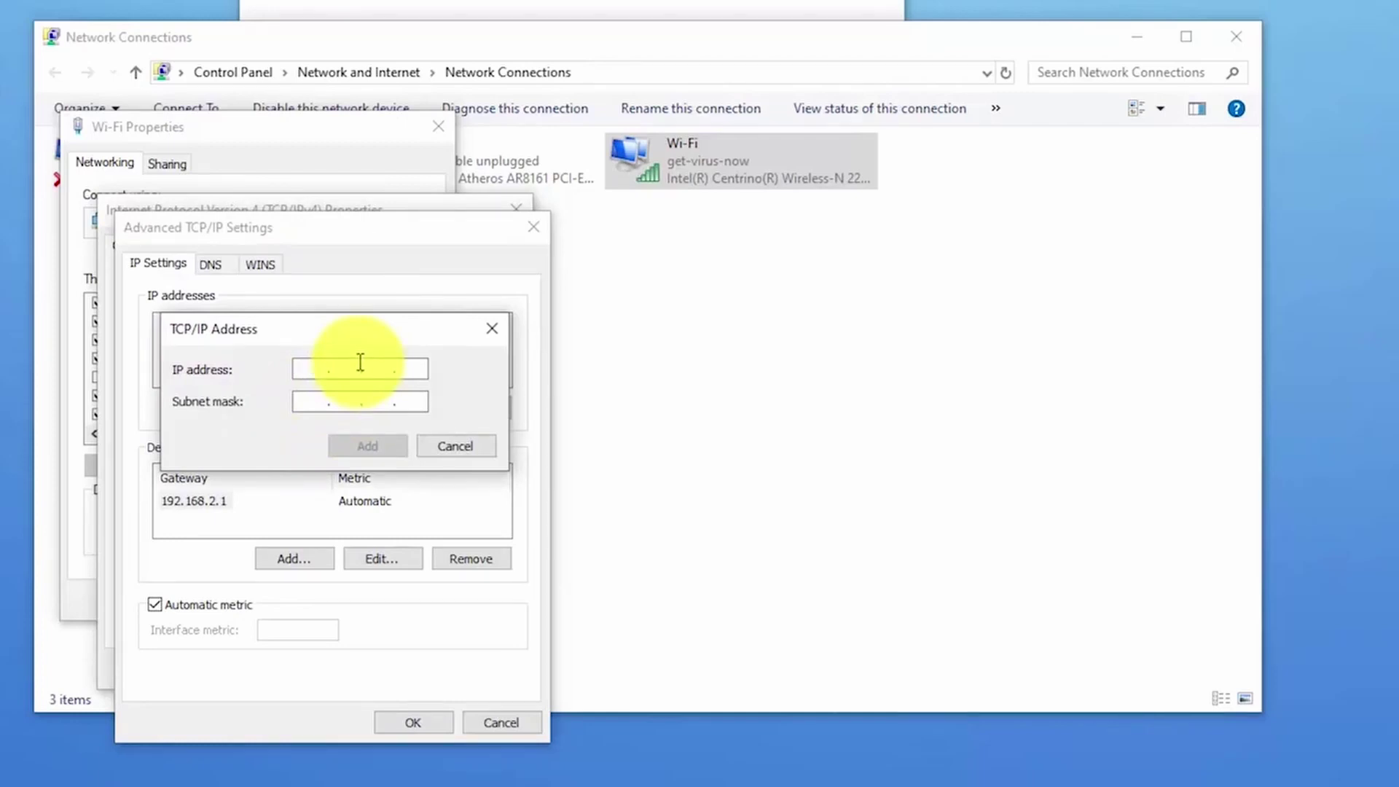
{"action": "type", "text": "168 . . ."}
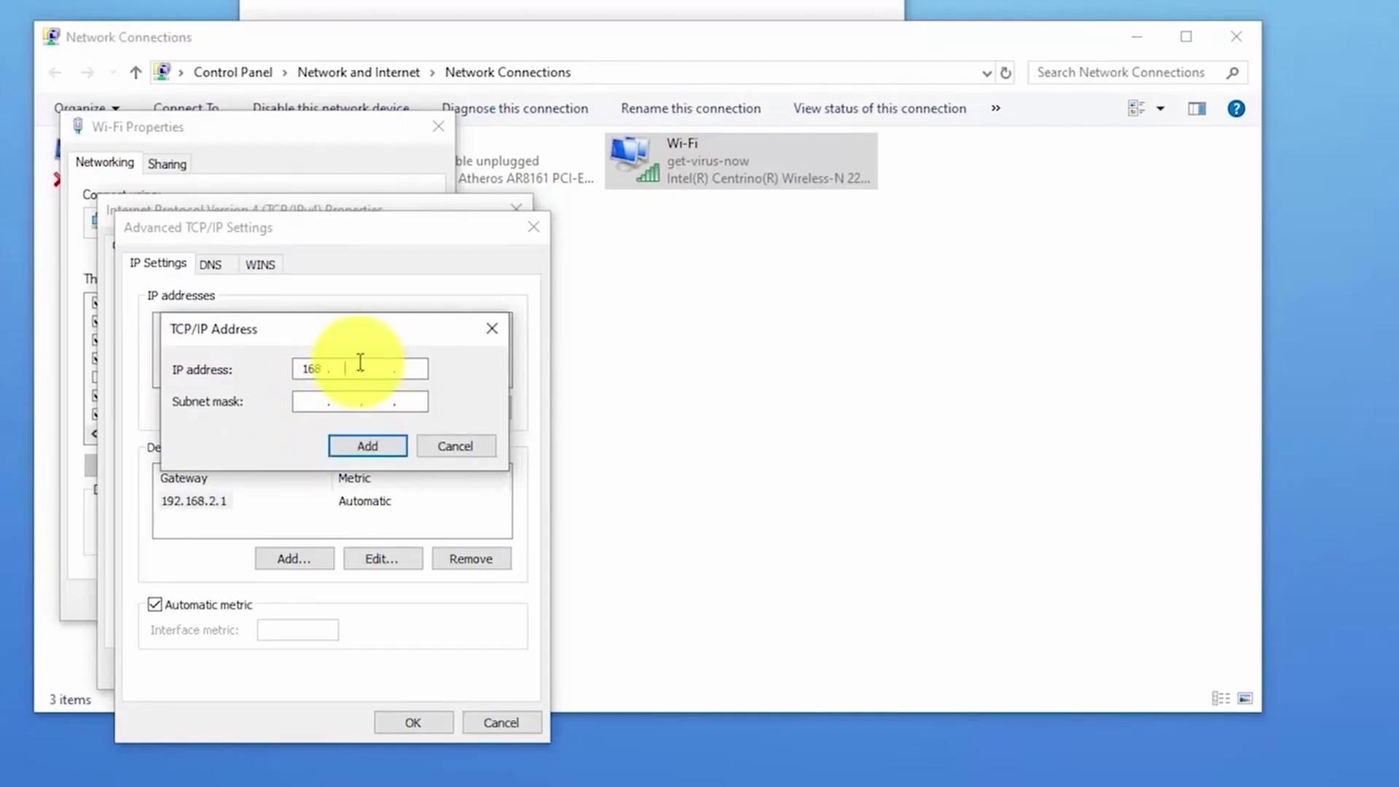
{"action": "type", "text": "192 ."}
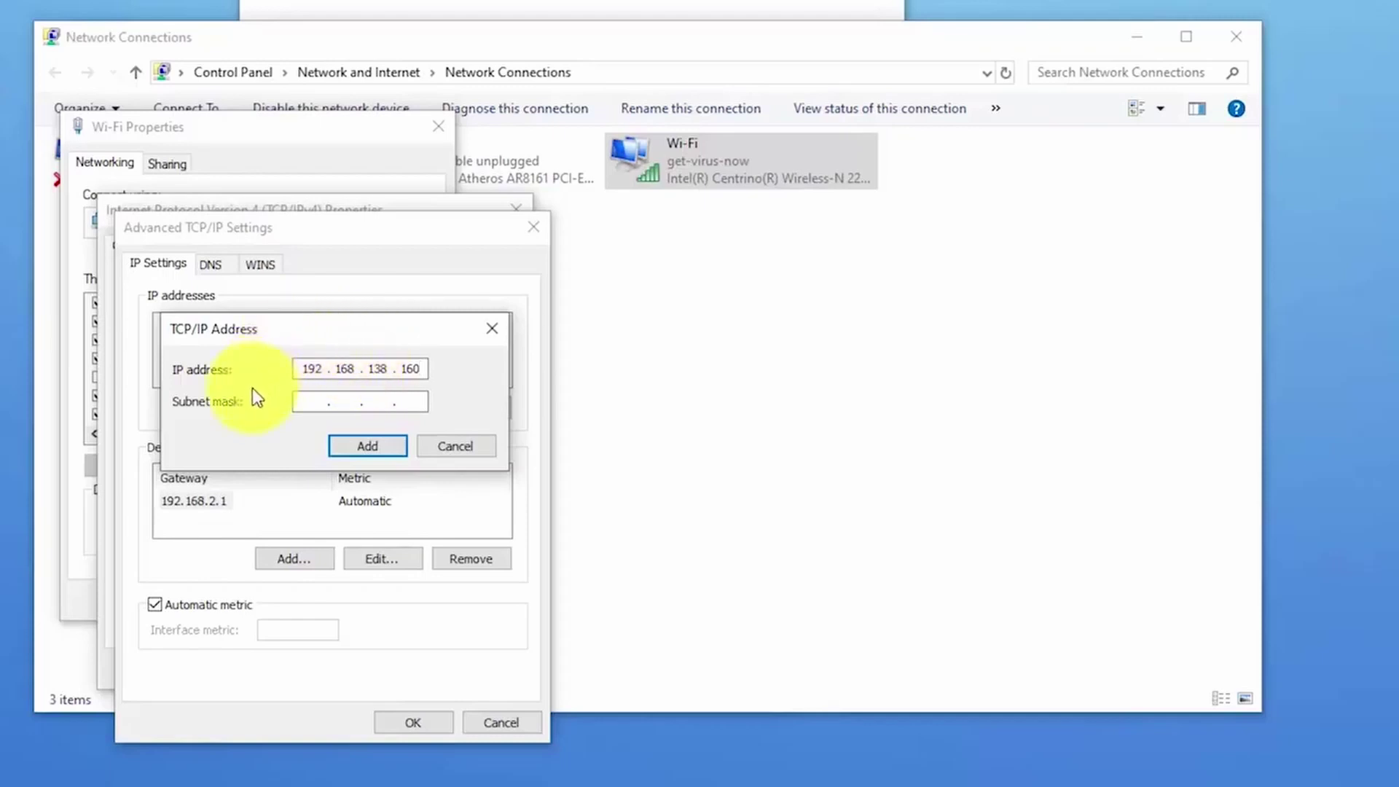
{"action": "left_click", "coordinate": [374, 400]}
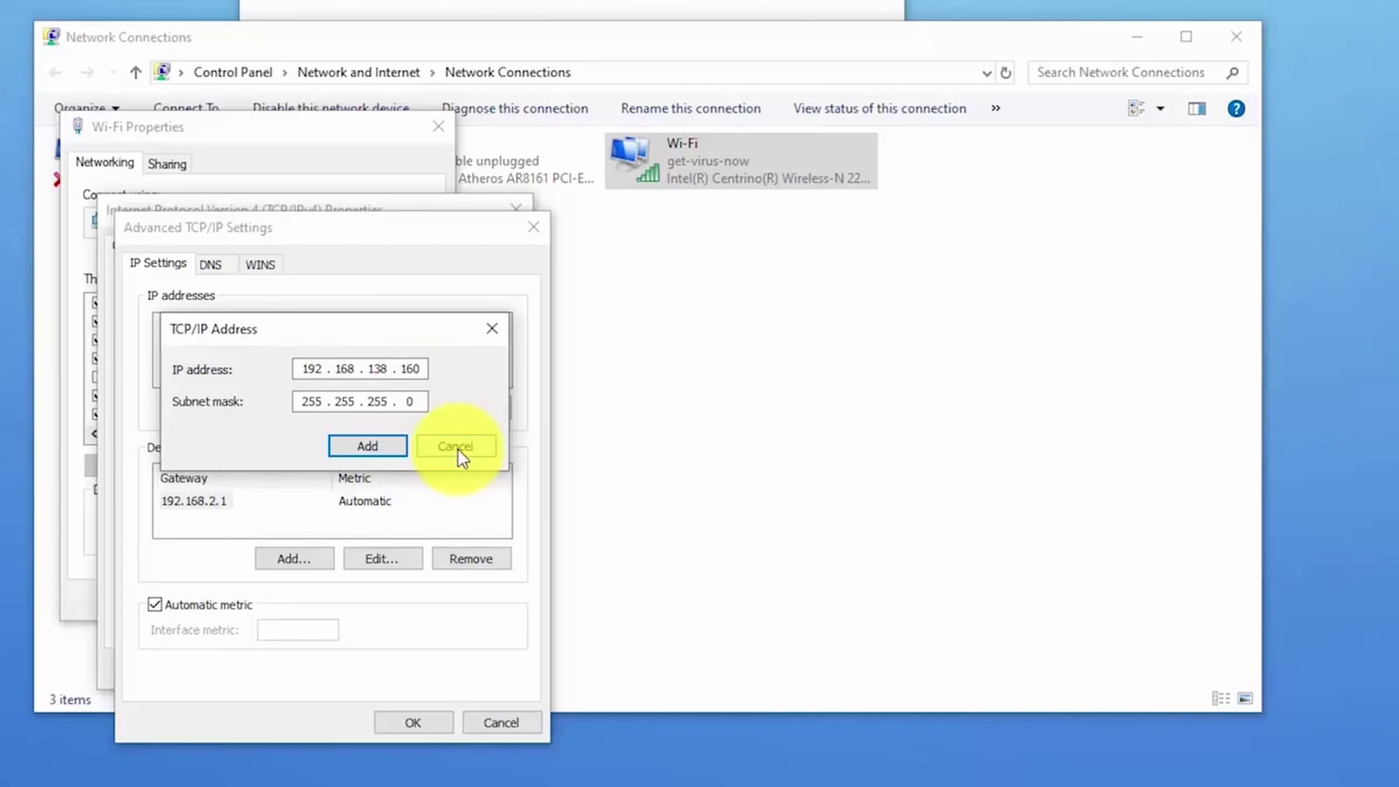
{"action": "key", "text": "Return"}
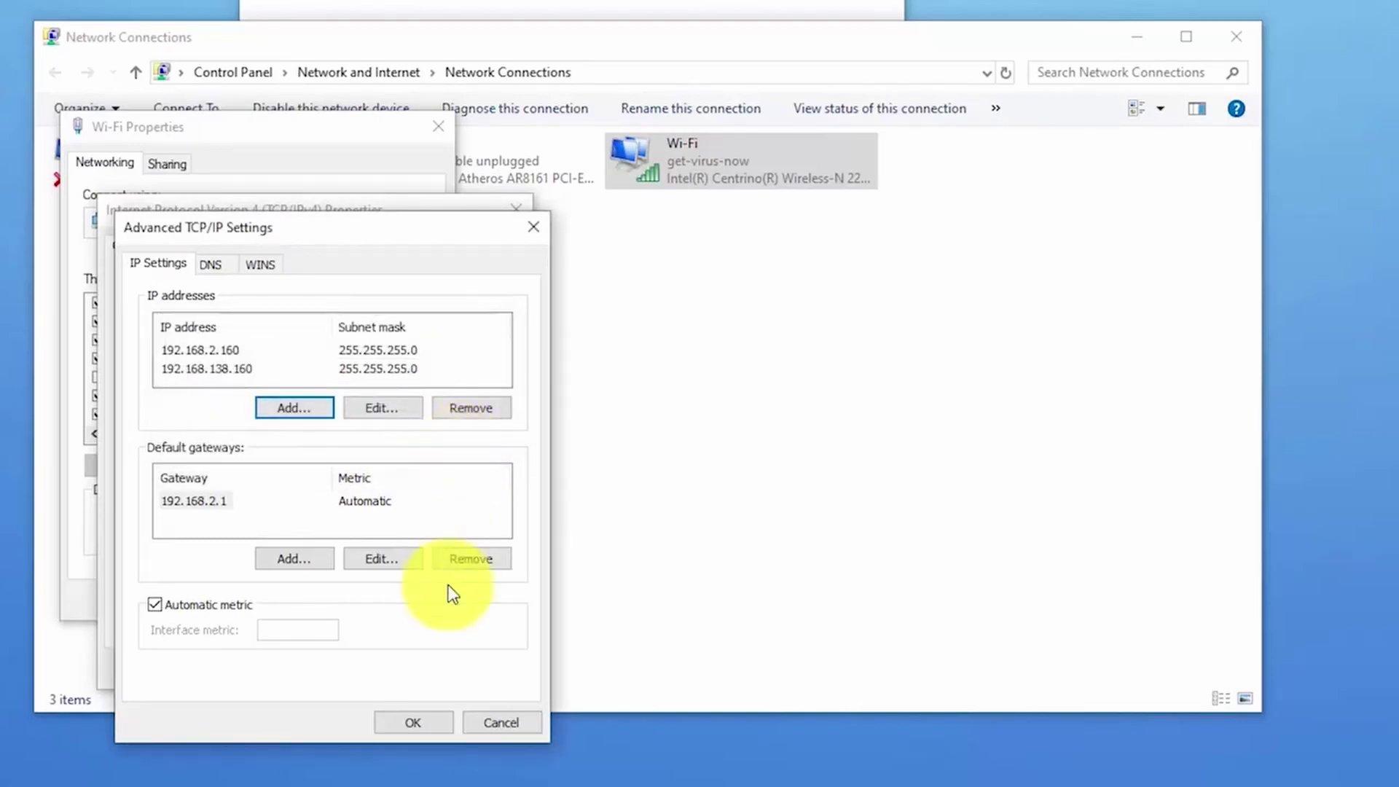
Step: Close the adapter dialogs, Network Connections and Settings, then bring Internet Explorer's MSN page forward
{"action": "left_click", "coordinate": [493, 724]}
{"action": "left_click", "coordinate": [491, 663]}
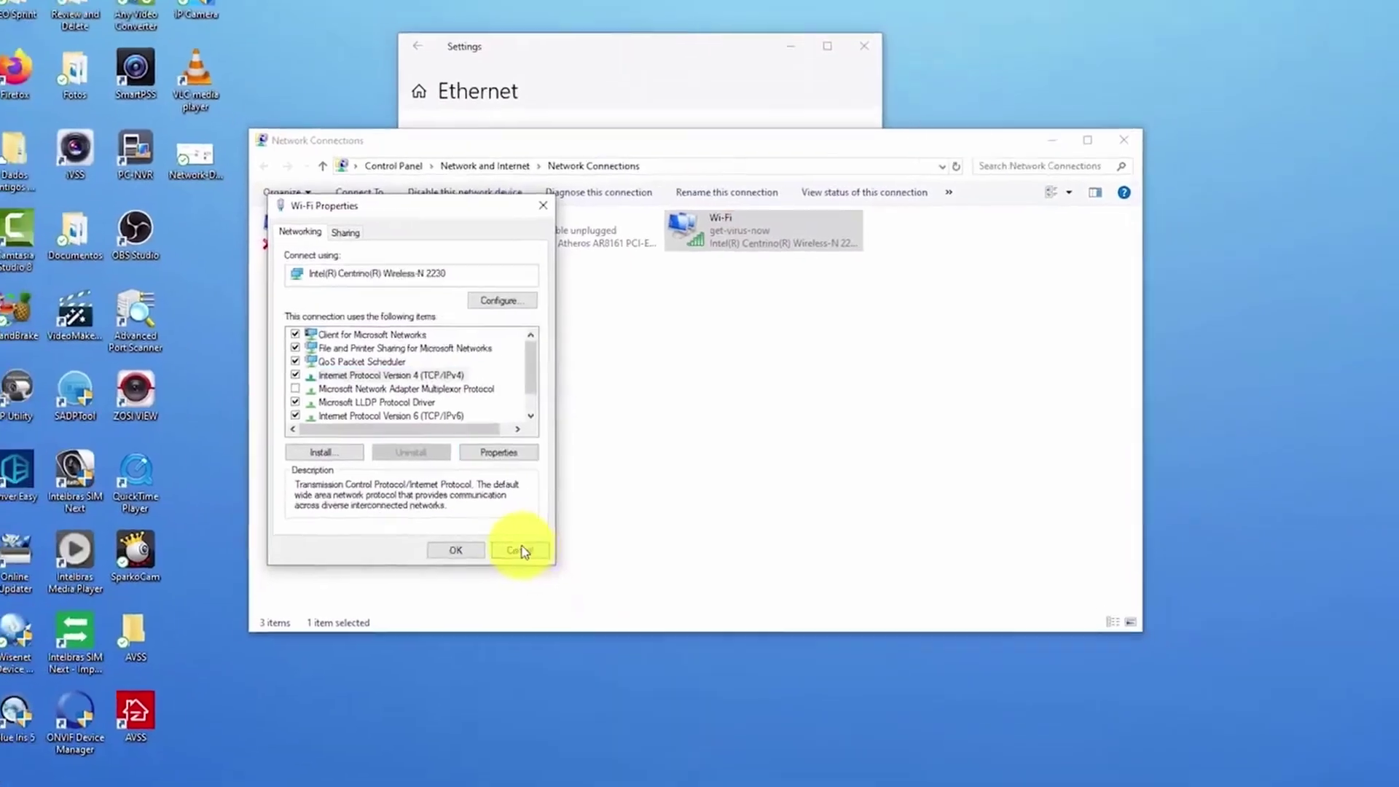
{"action": "left_click", "coordinate": [520, 550]}
{"action": "left_click", "coordinate": [663, 463]}
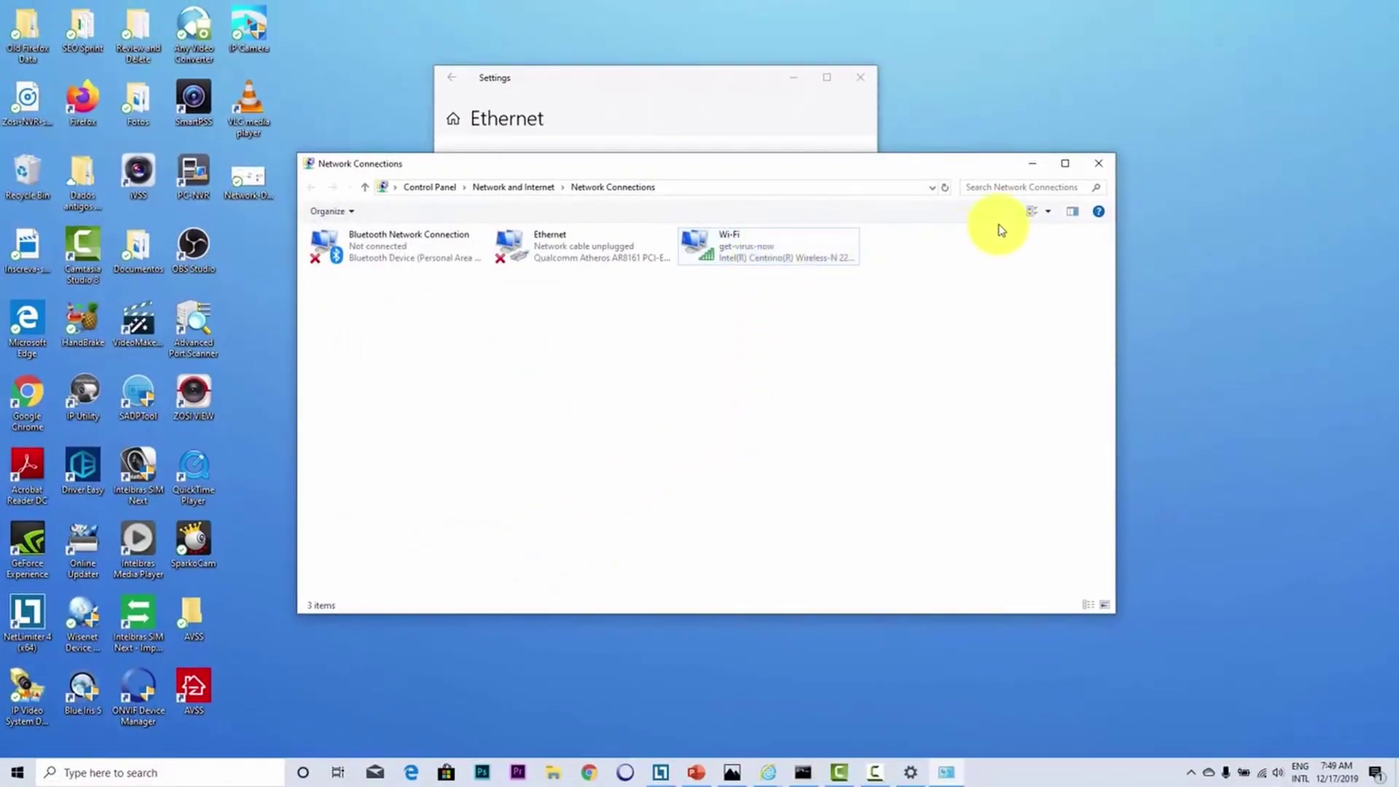
{"action": "left_click", "coordinate": [1097, 163]}
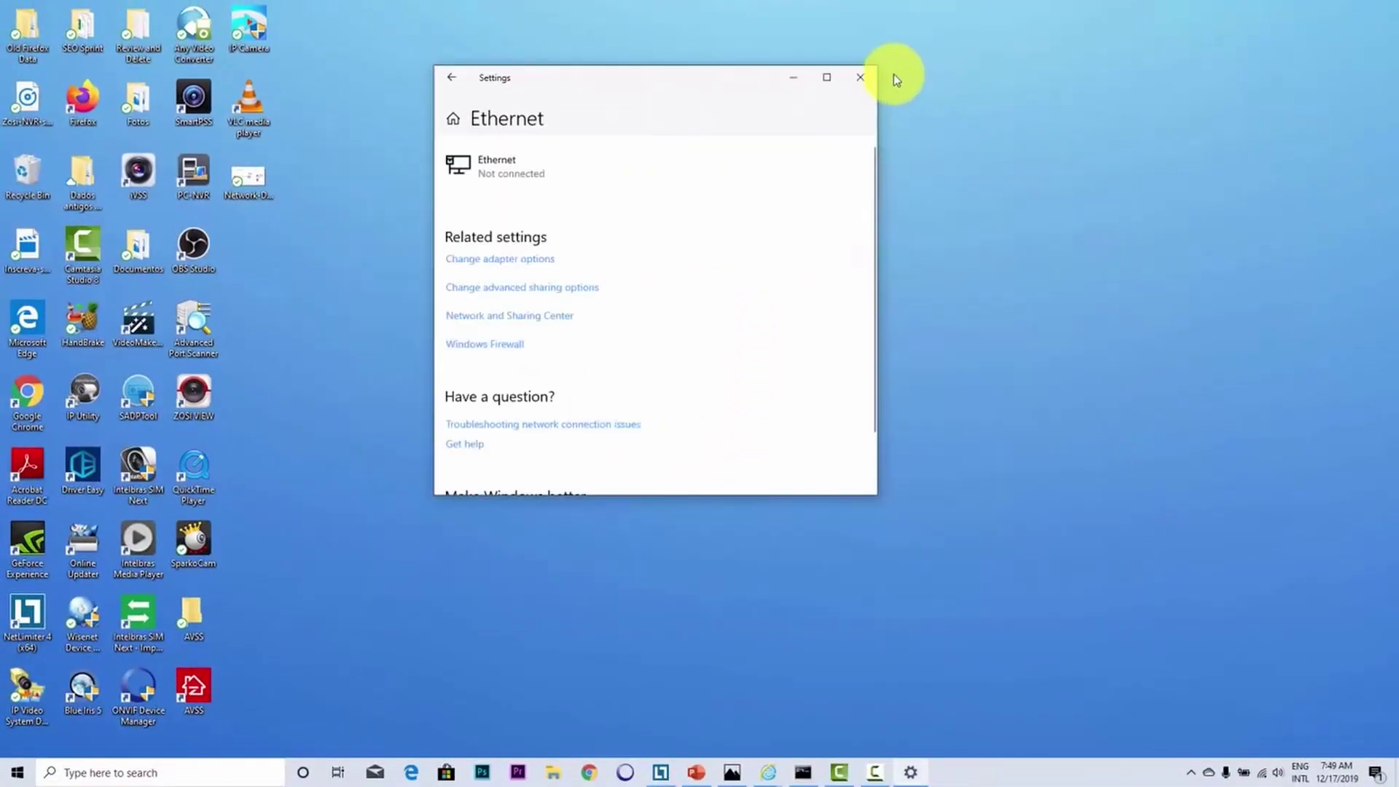
{"action": "left_click", "coordinate": [861, 76]}
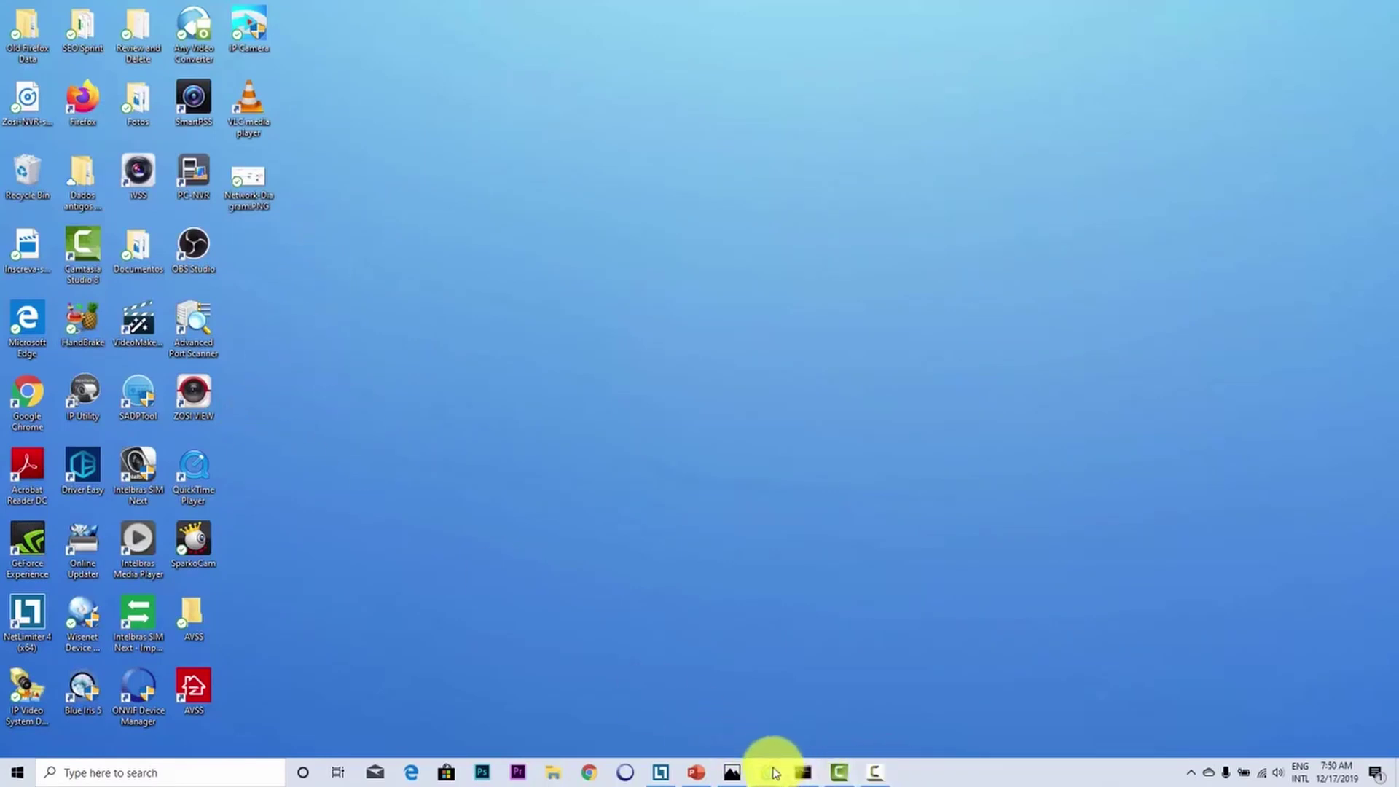
{"action": "mouse_move", "coordinate": [770, 773]}
{"action": "left_click", "coordinate": [721, 727]}
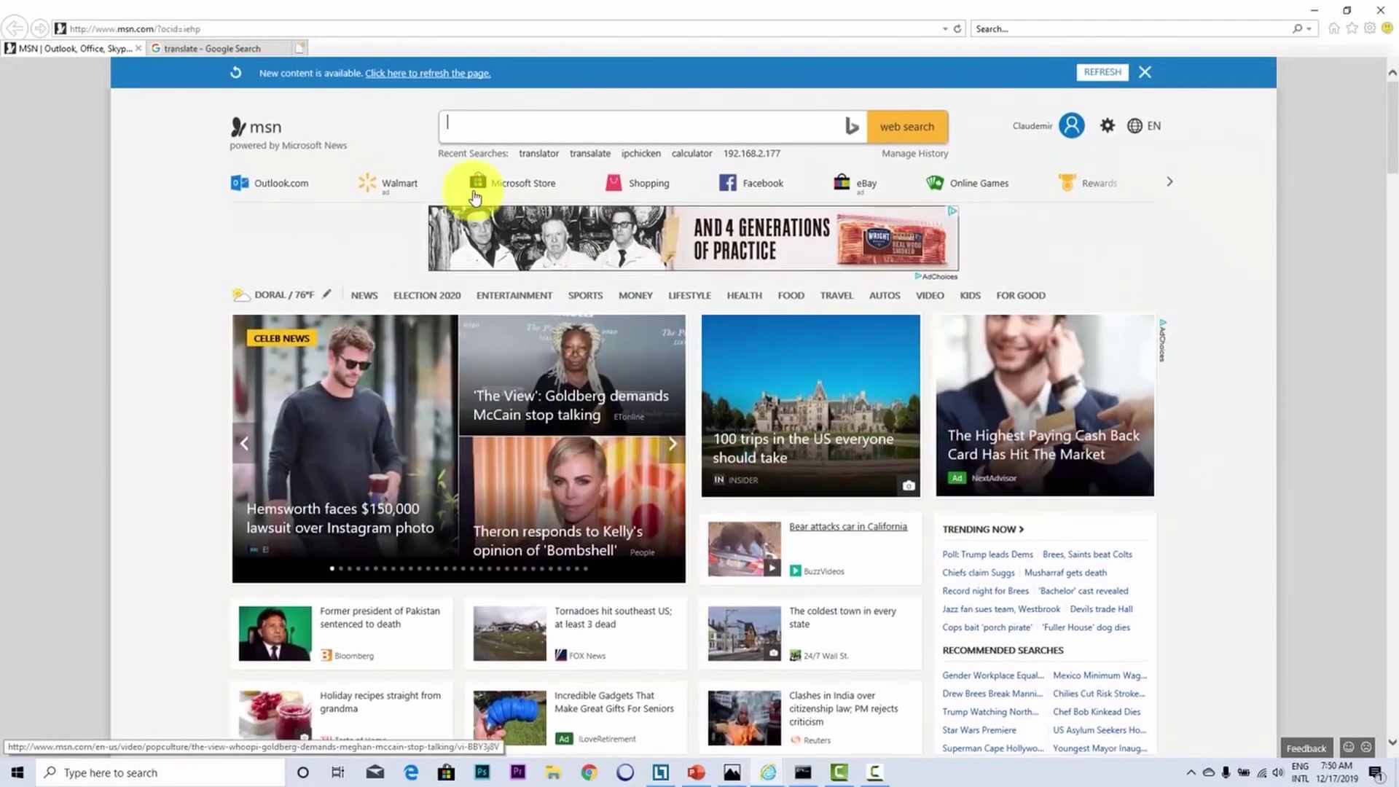
Step: Load 192.168.138.101 in Internet Explorer, log in with the camera password, and start the live video
{"action": "left_click", "coordinate": [247, 29]}
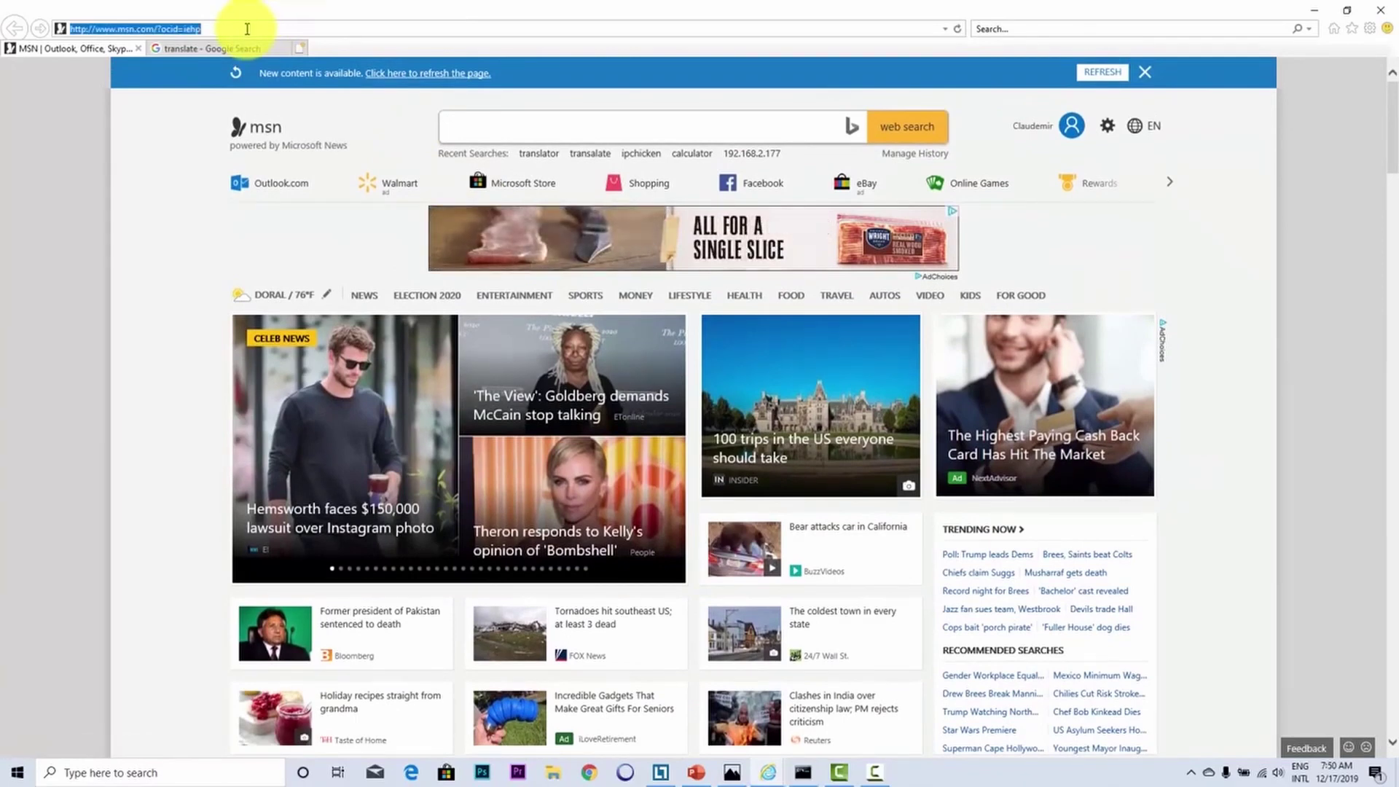
{"action": "type", "text": "192.168.138.101/"}
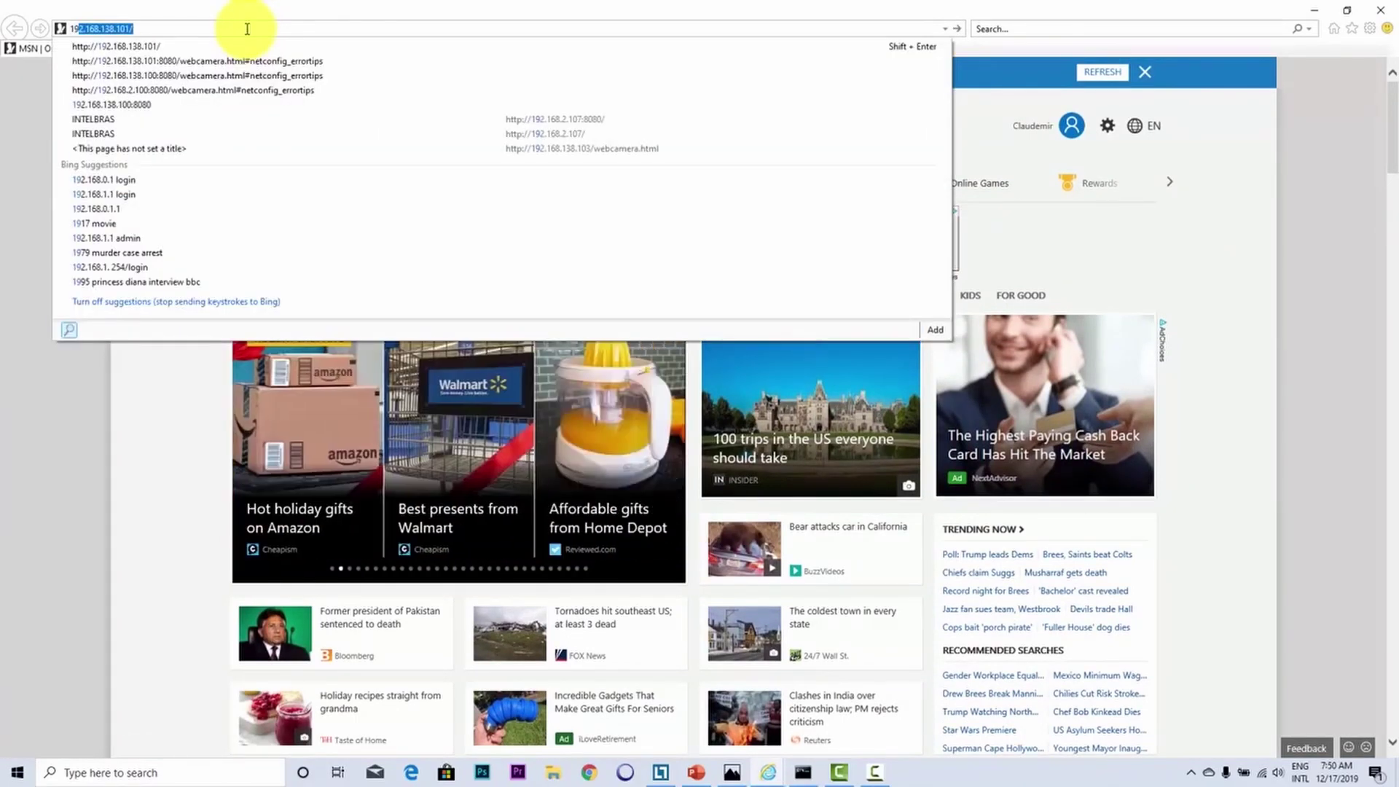
{"action": "key", "text": "Return"}
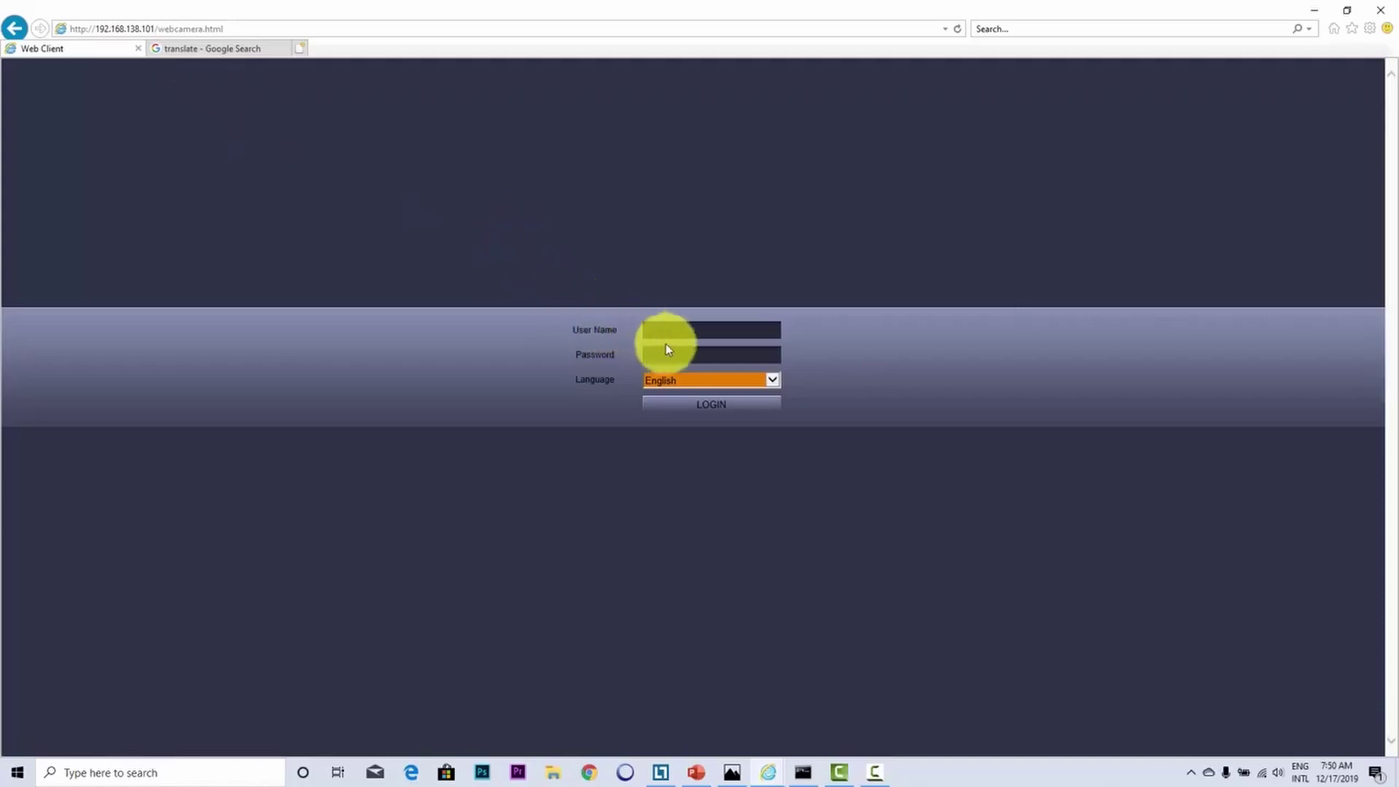
{"action": "left_click", "coordinate": [684, 357]}
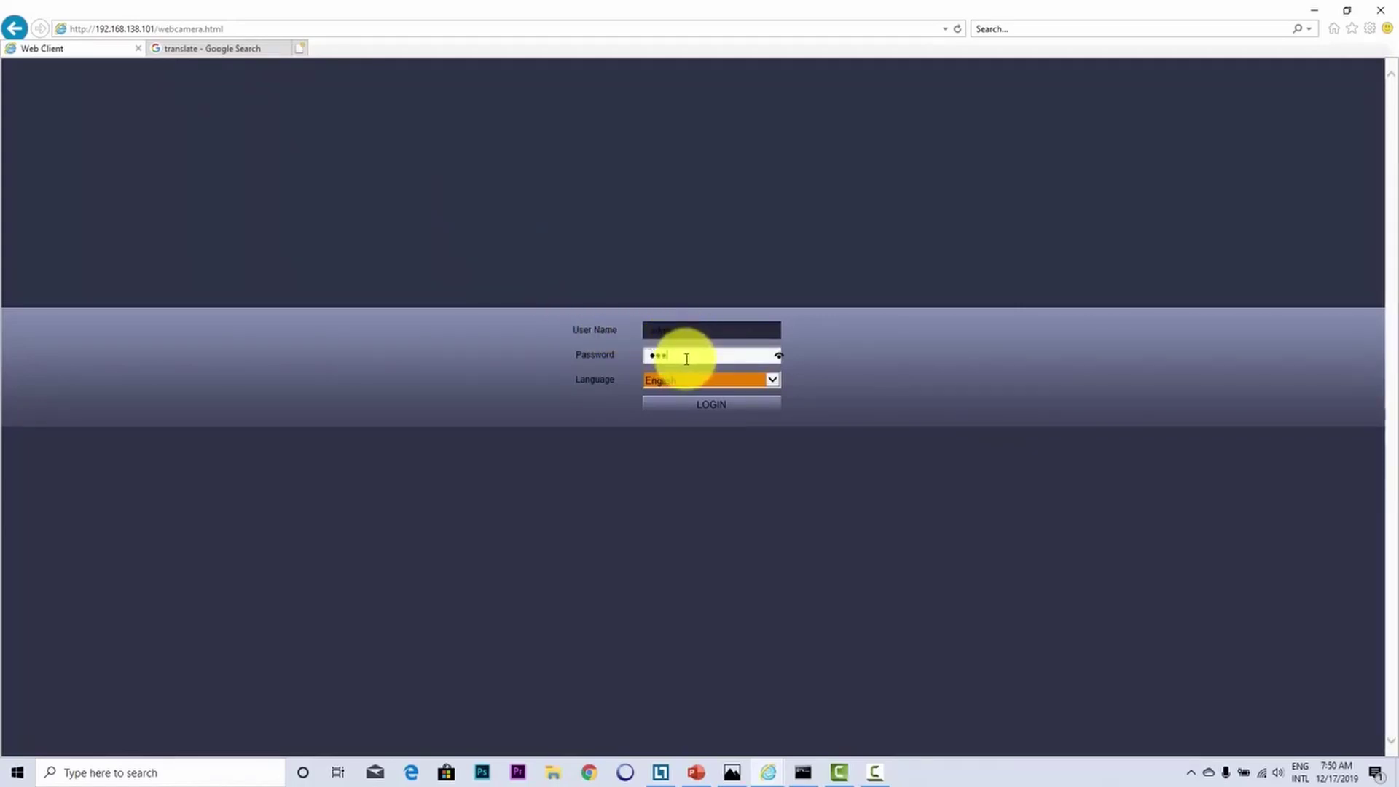
{"action": "left_click", "coordinate": [695, 402]}
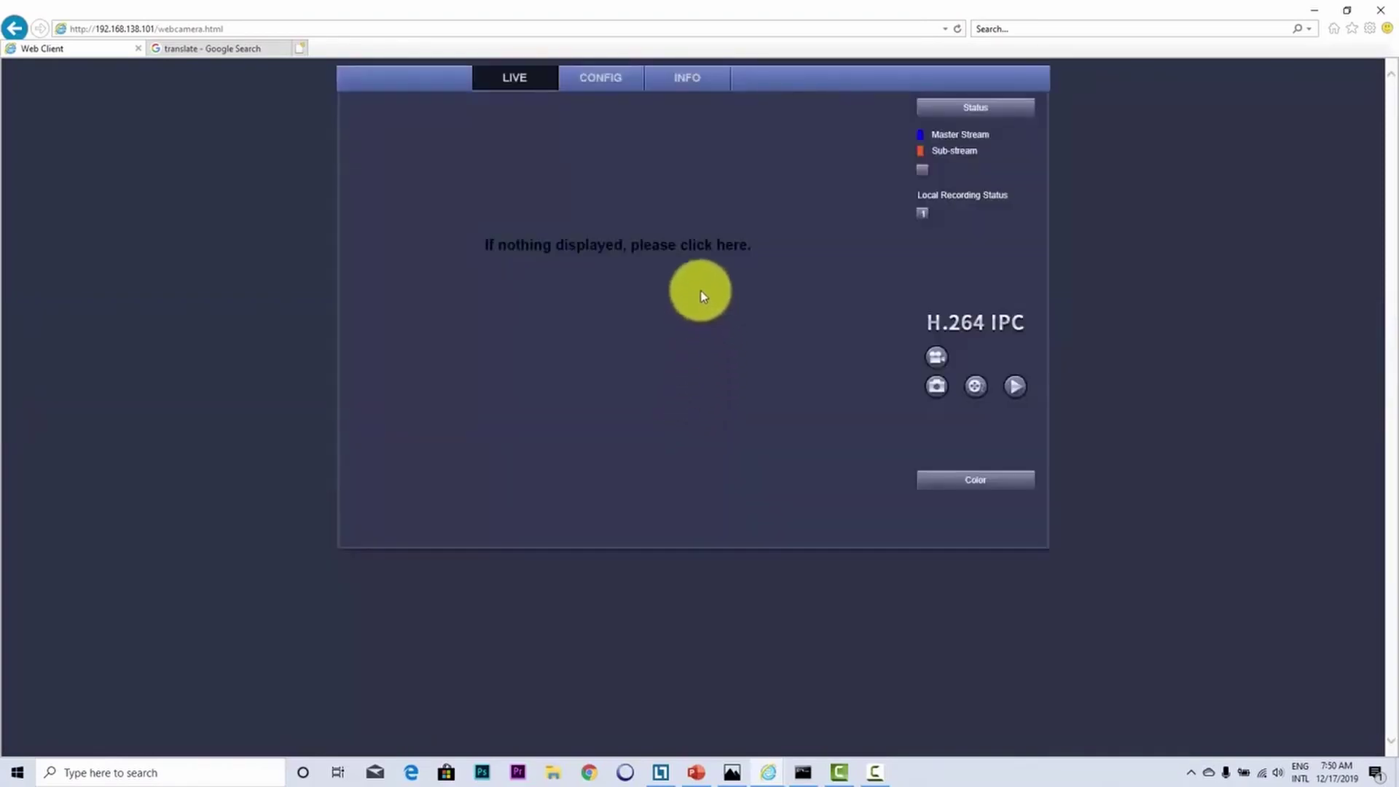
{"action": "left_click", "coordinate": [609, 246]}
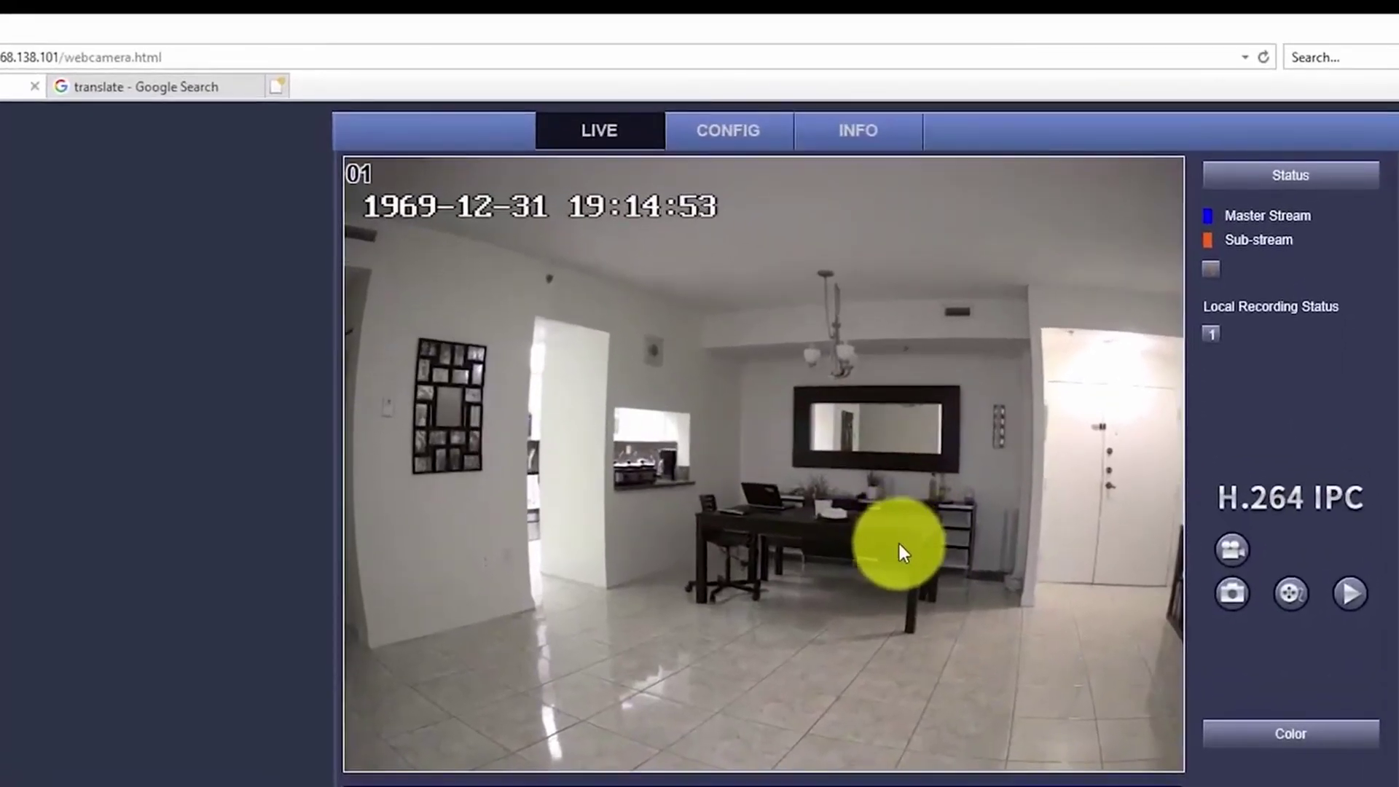
Step: Go to CONFIG > BASIC > User Auth and select the 用户名 field label
{"action": "left_click", "coordinate": [725, 146]}
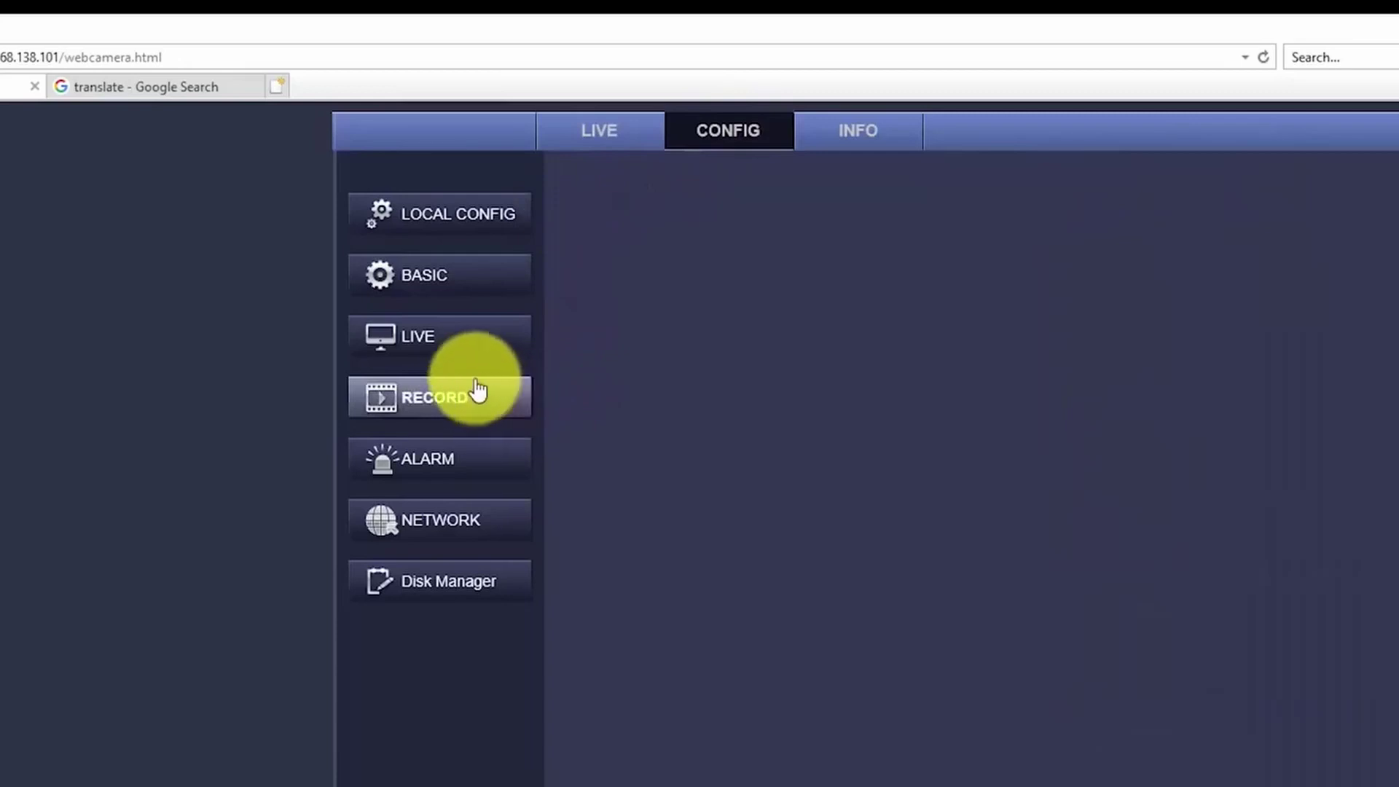
{"action": "left_click", "coordinate": [440, 295]}
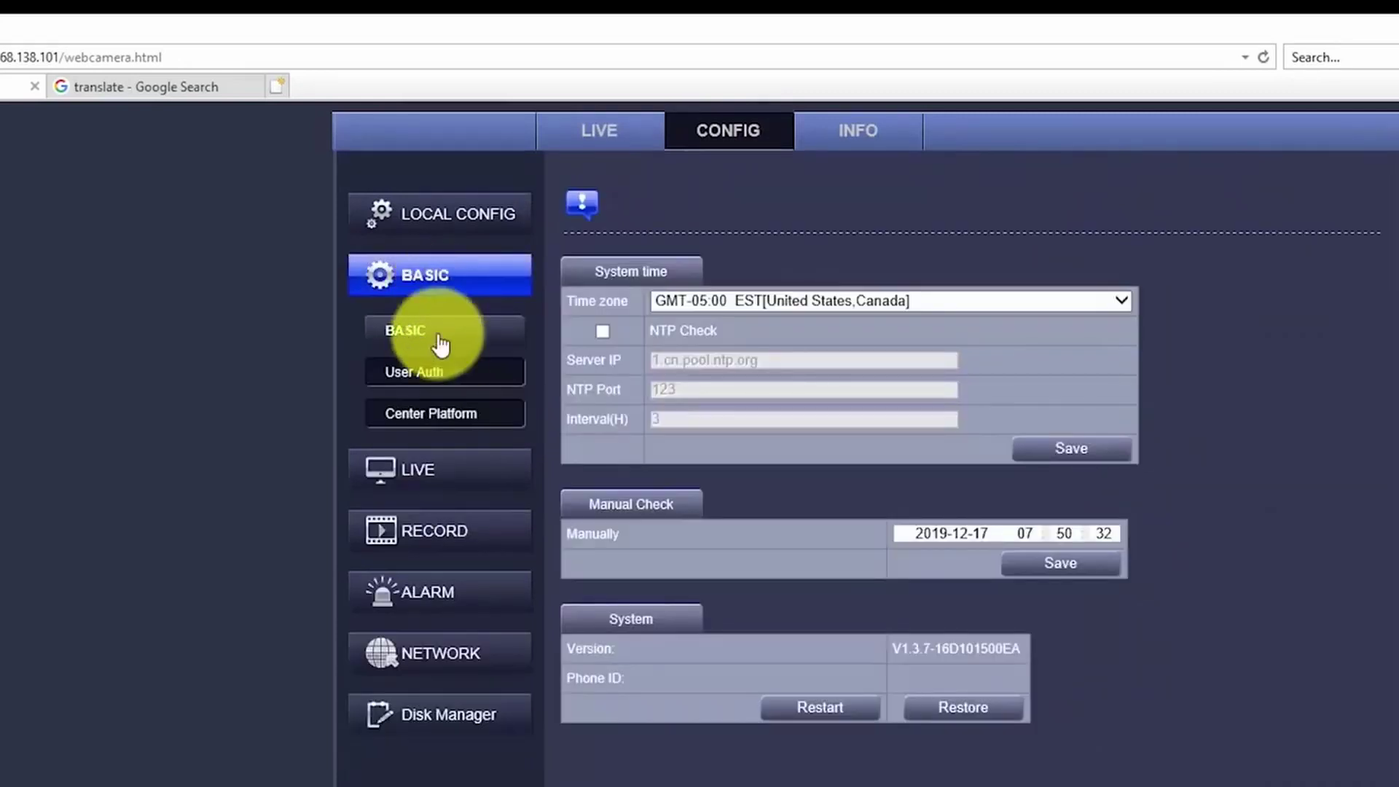
{"action": "left_click", "coordinate": [437, 379]}
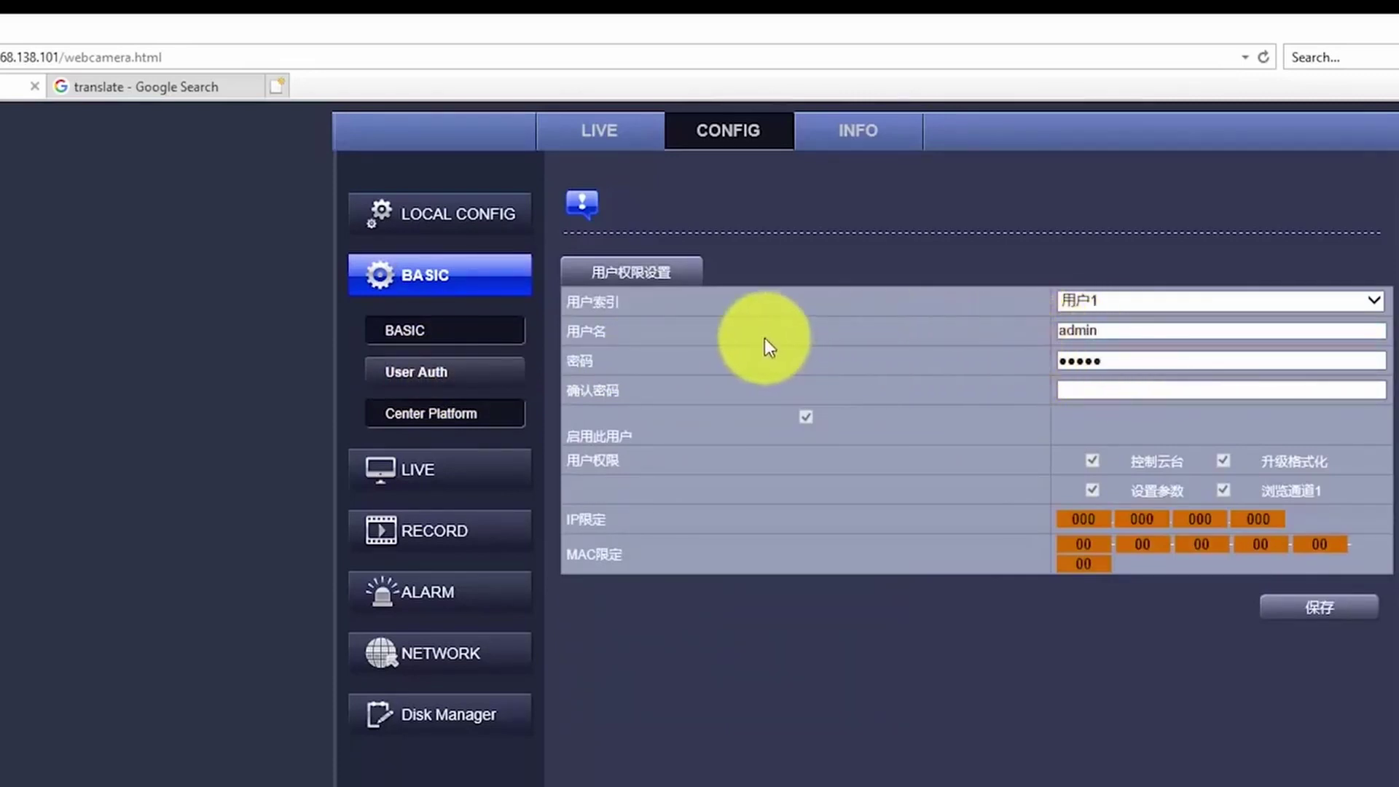
{"action": "left_click_drag", "start_coordinate": [623, 331], "coordinate": [567, 335]}
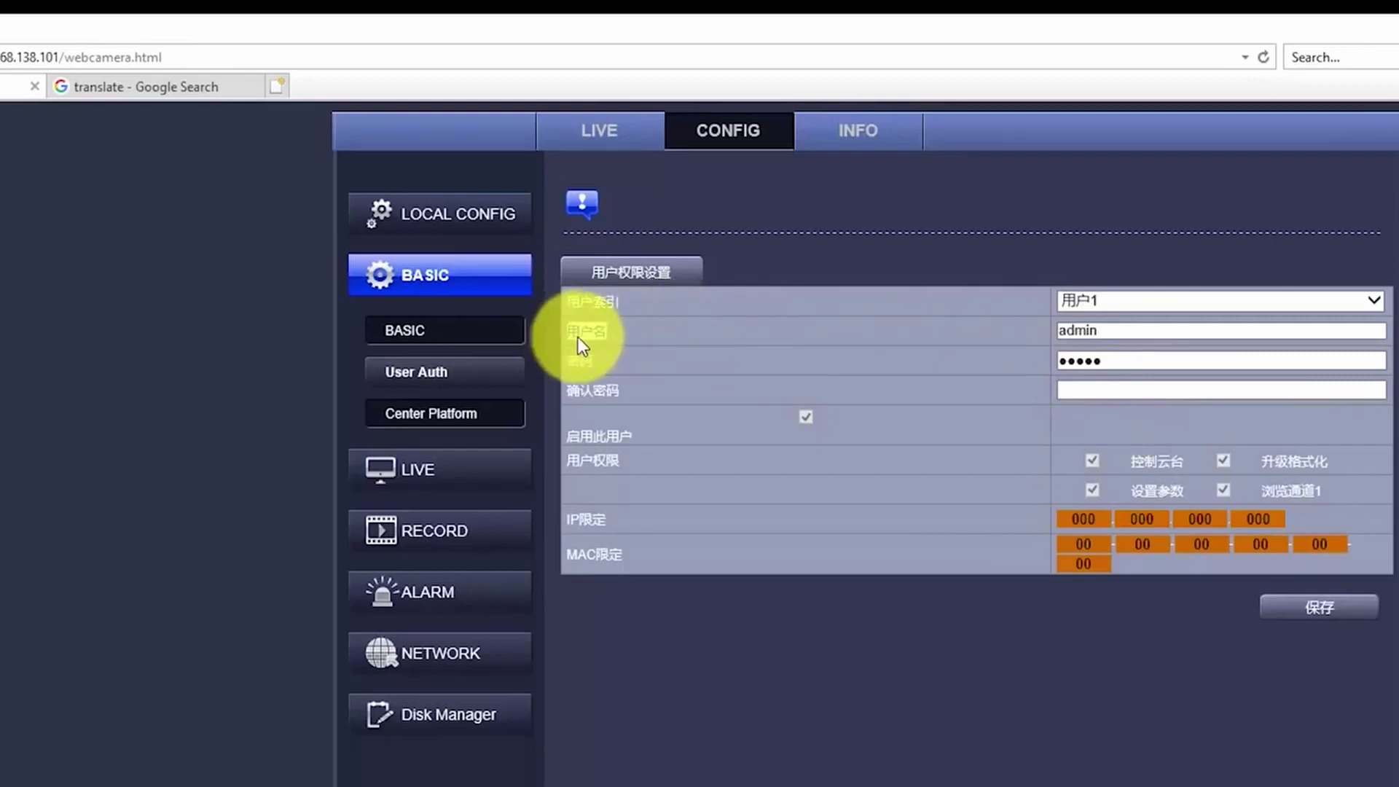
Step: Translate the 用户名 label in Google Translate, getting 'username'
{"action": "right_click", "coordinate": [588, 338]}
{"action": "left_click", "coordinate": [646, 373]}
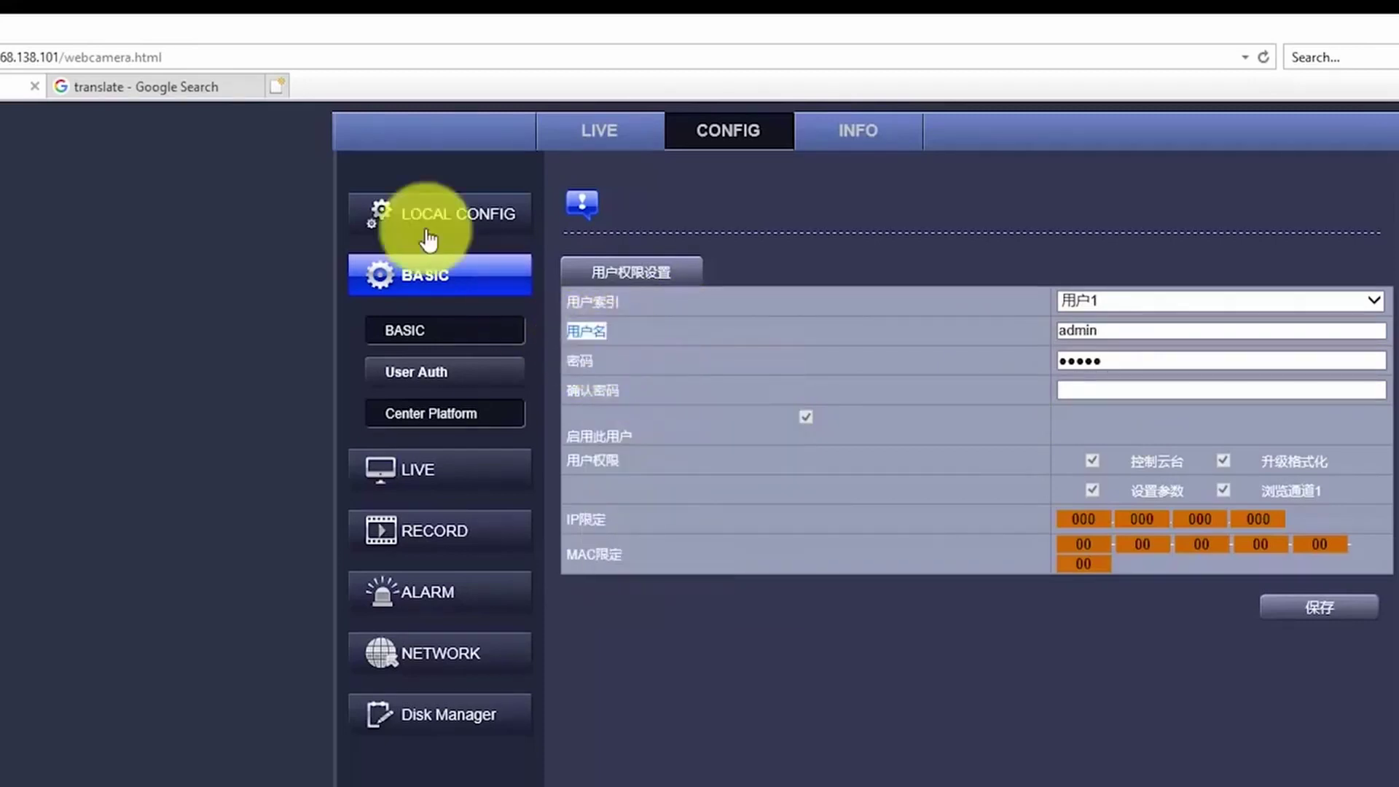
{"action": "left_click", "coordinate": [199, 92]}
{"action": "left_click", "coordinate": [168, 378]}
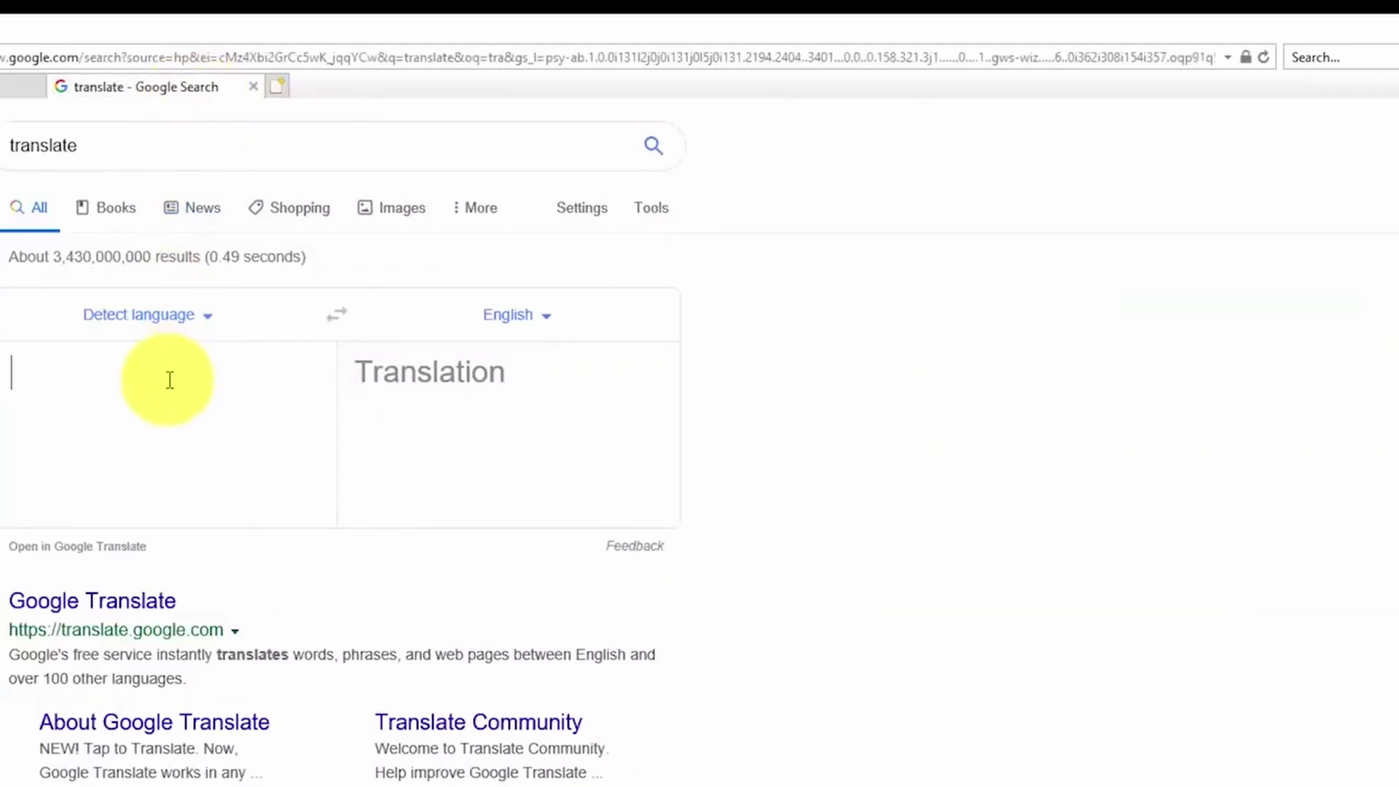
{"action": "right_click", "coordinate": [170, 381]}
{"action": "left_click", "coordinate": [251, 475]}
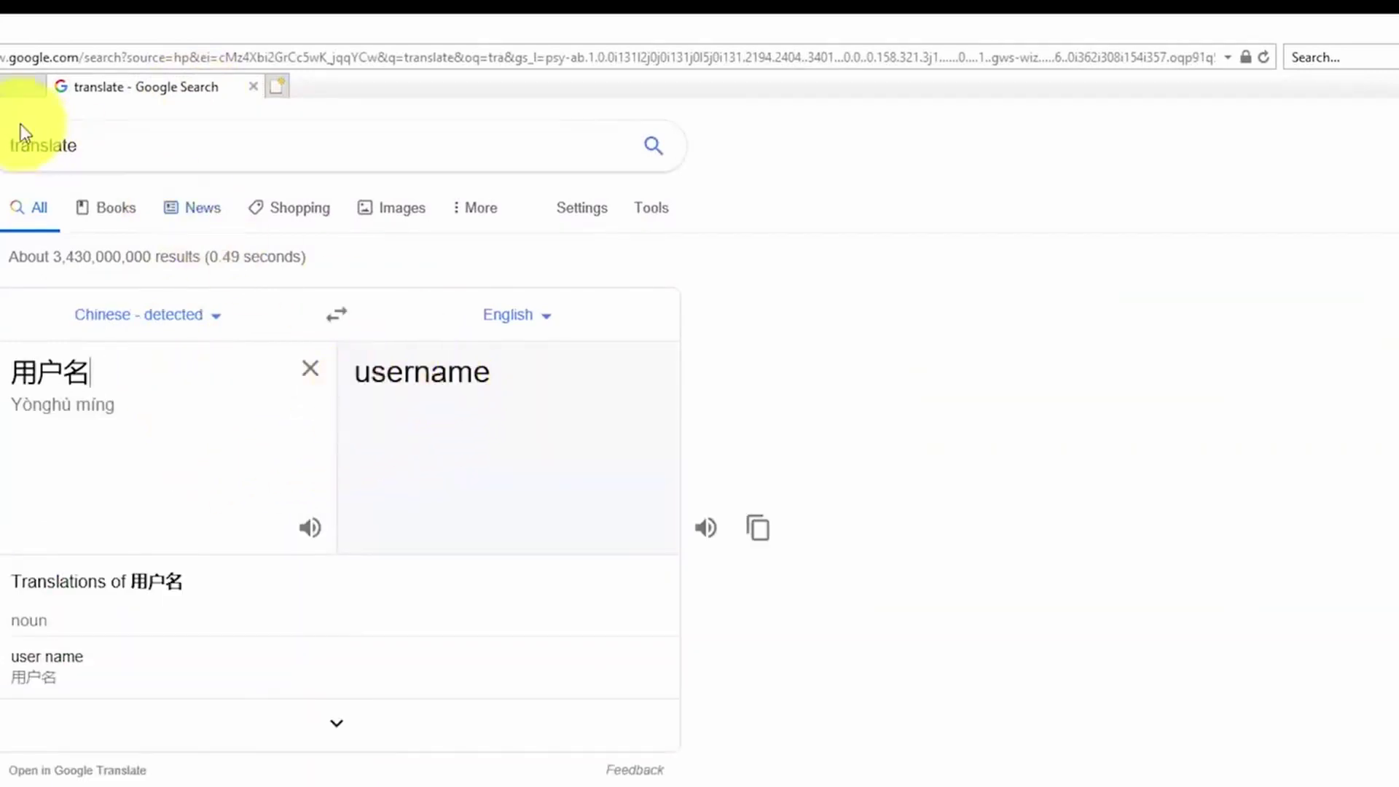
{"action": "left_click", "coordinate": [22, 86]}
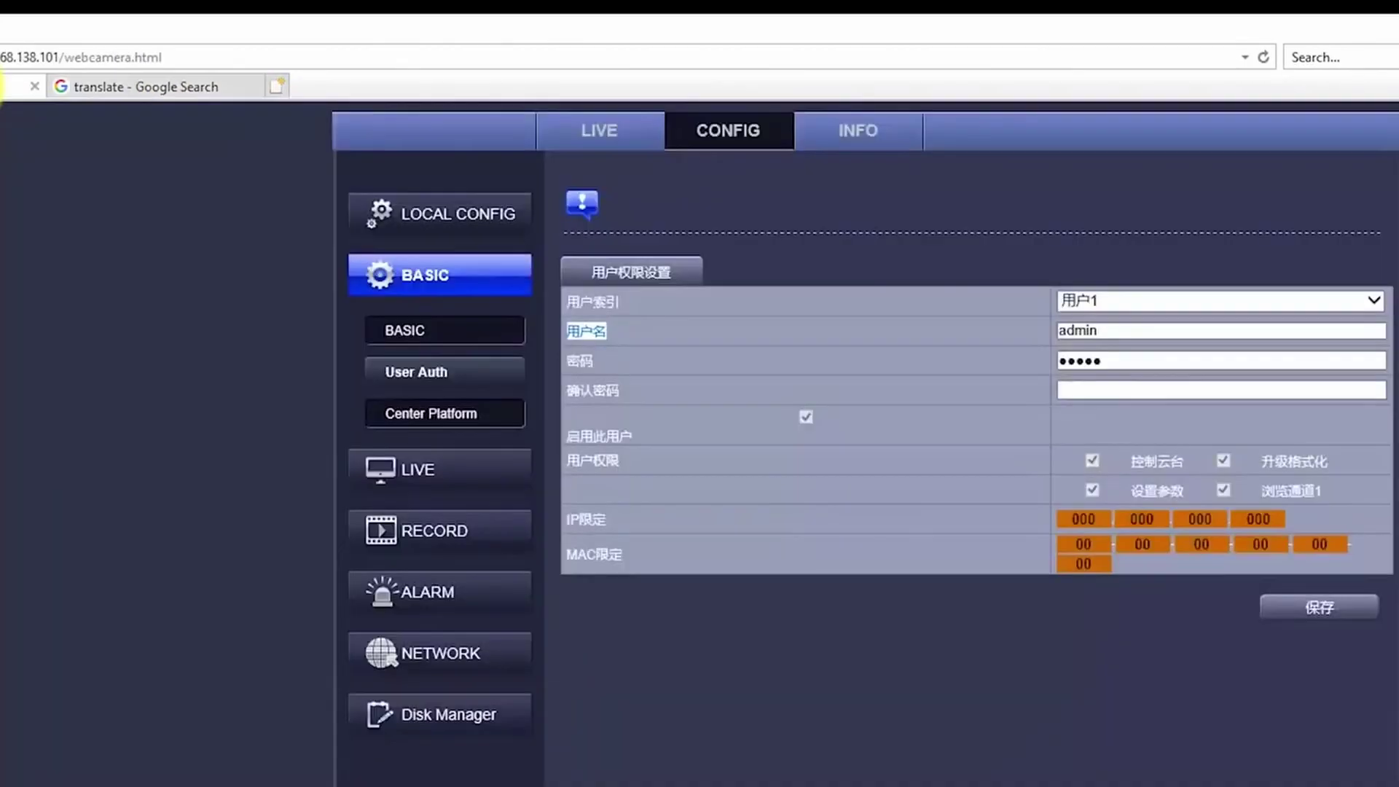
Step: Translate the 确认密码 label as 'confirm password' and return to the camera tab
{"action": "left_click_drag", "start_coordinate": [637, 390], "coordinate": [571, 387]}
{"action": "right_click", "coordinate": [627, 403]}
{"action": "left_click", "coordinate": [641, 424]}
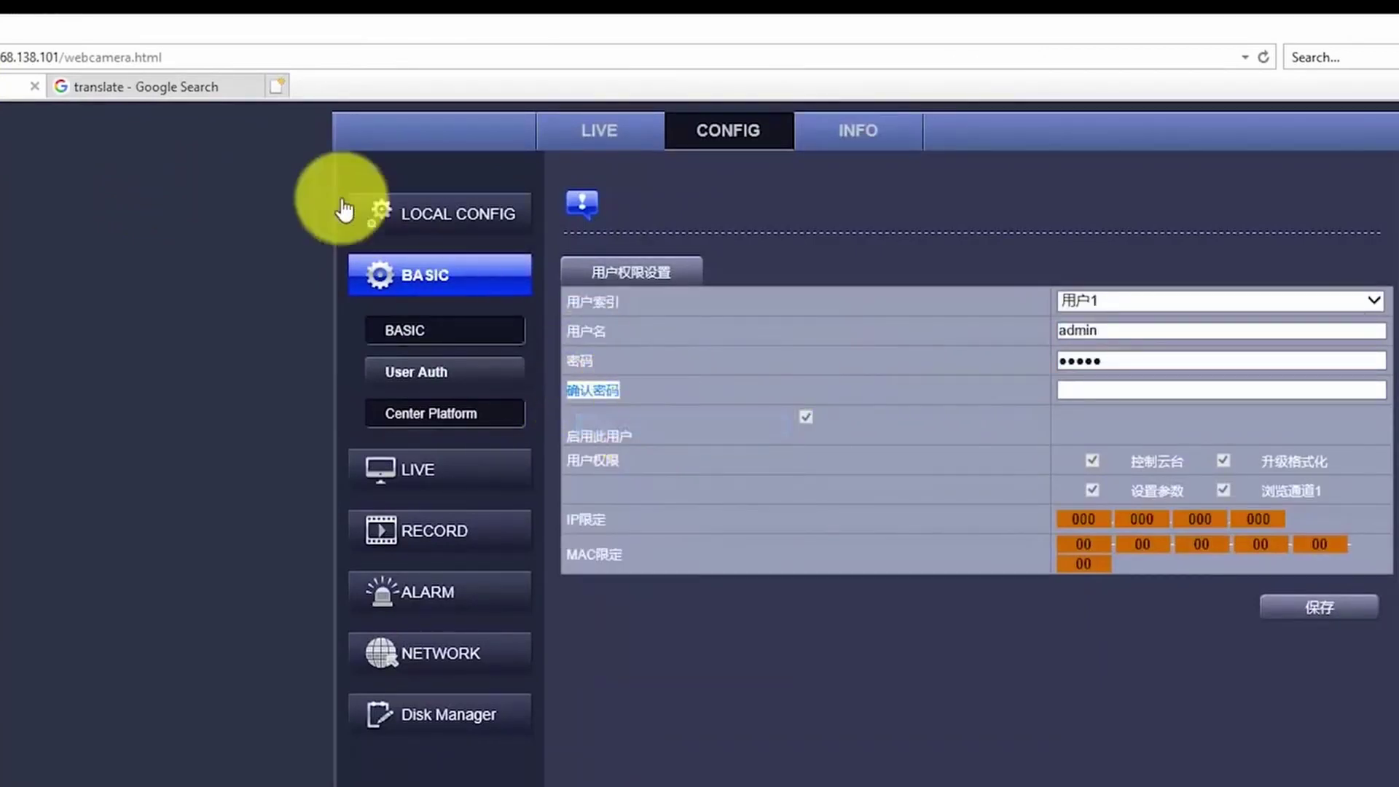
{"action": "left_click", "coordinate": [200, 93]}
{"action": "left_click_drag", "start_coordinate": [194, 375], "coordinate": [7, 374]}
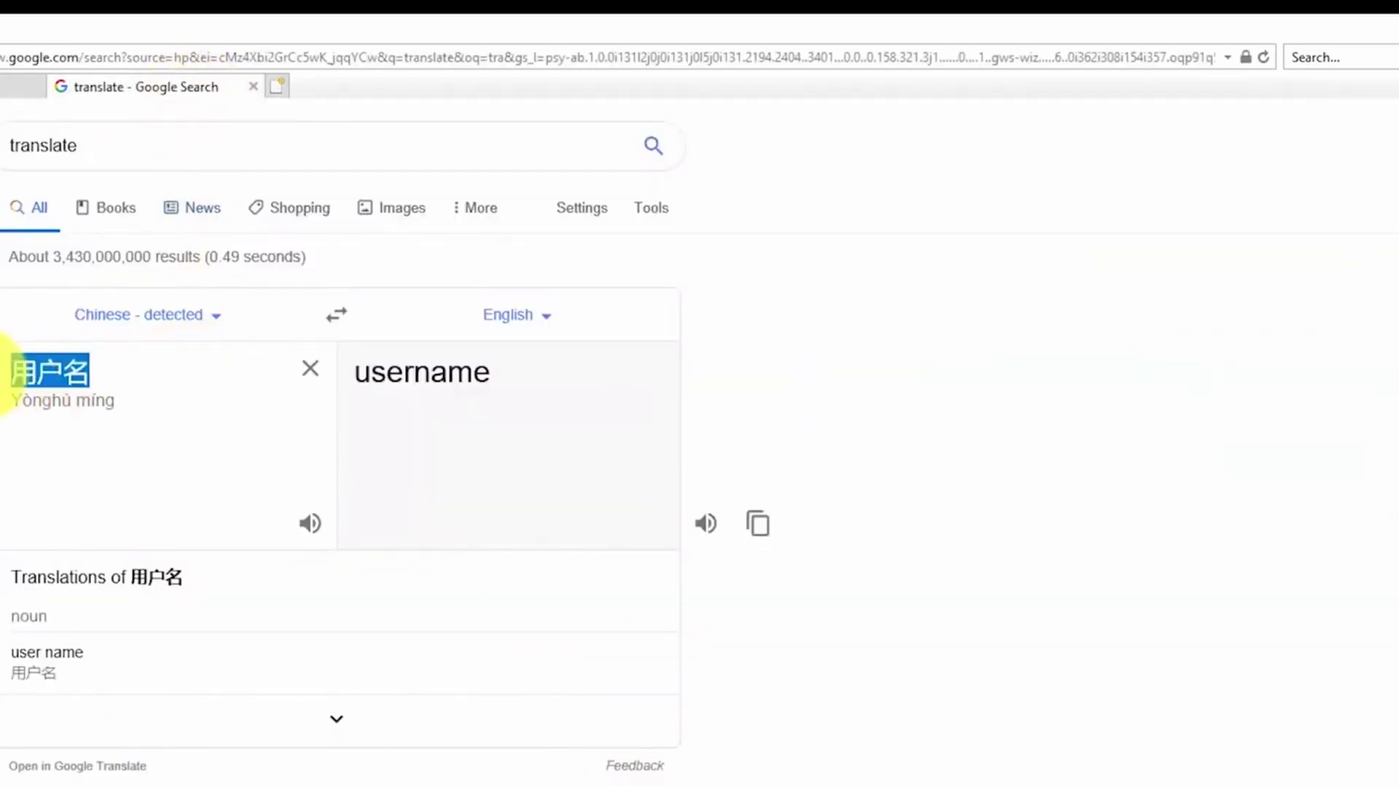
{"action": "right_click", "coordinate": [42, 374]}
{"action": "left_click", "coordinate": [109, 471]}
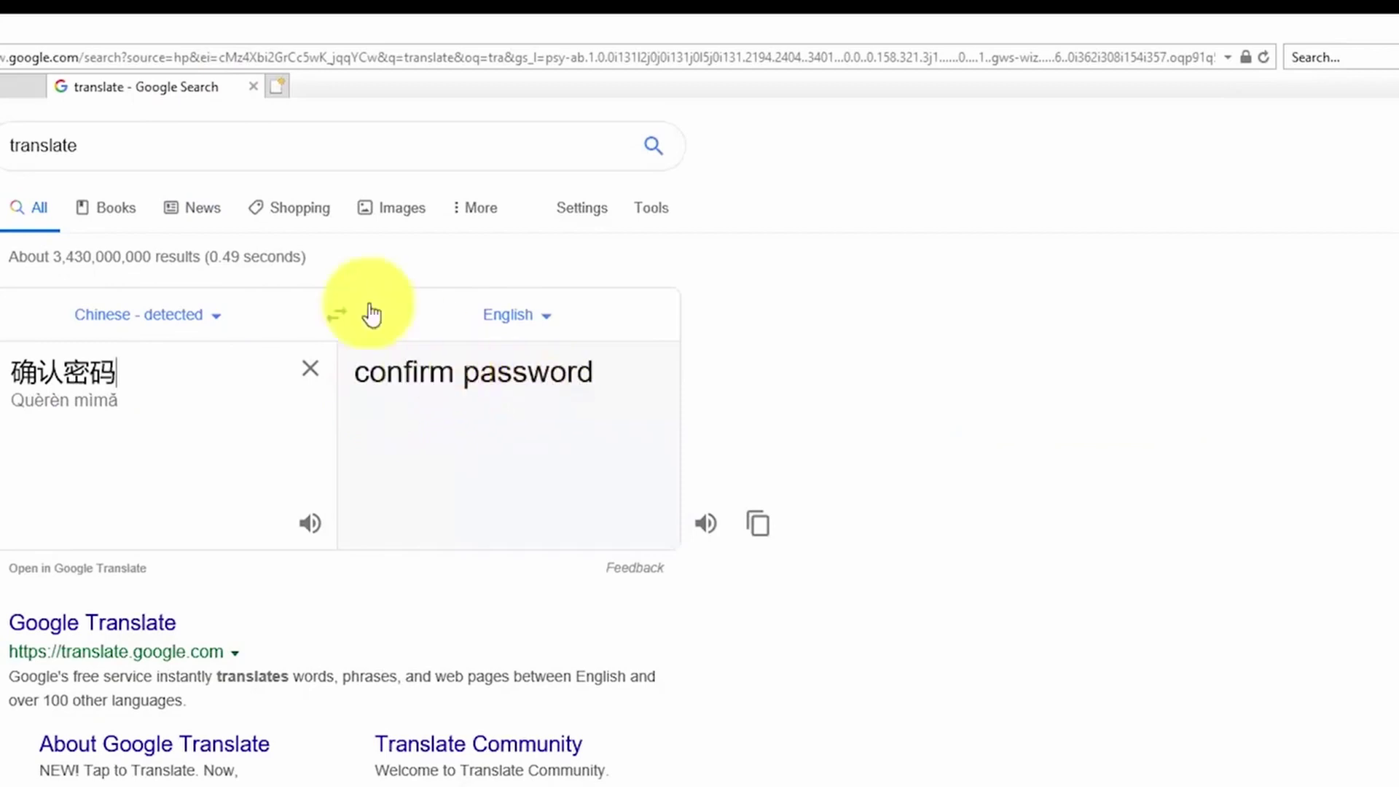
{"action": "left_click", "coordinate": [16, 86]}
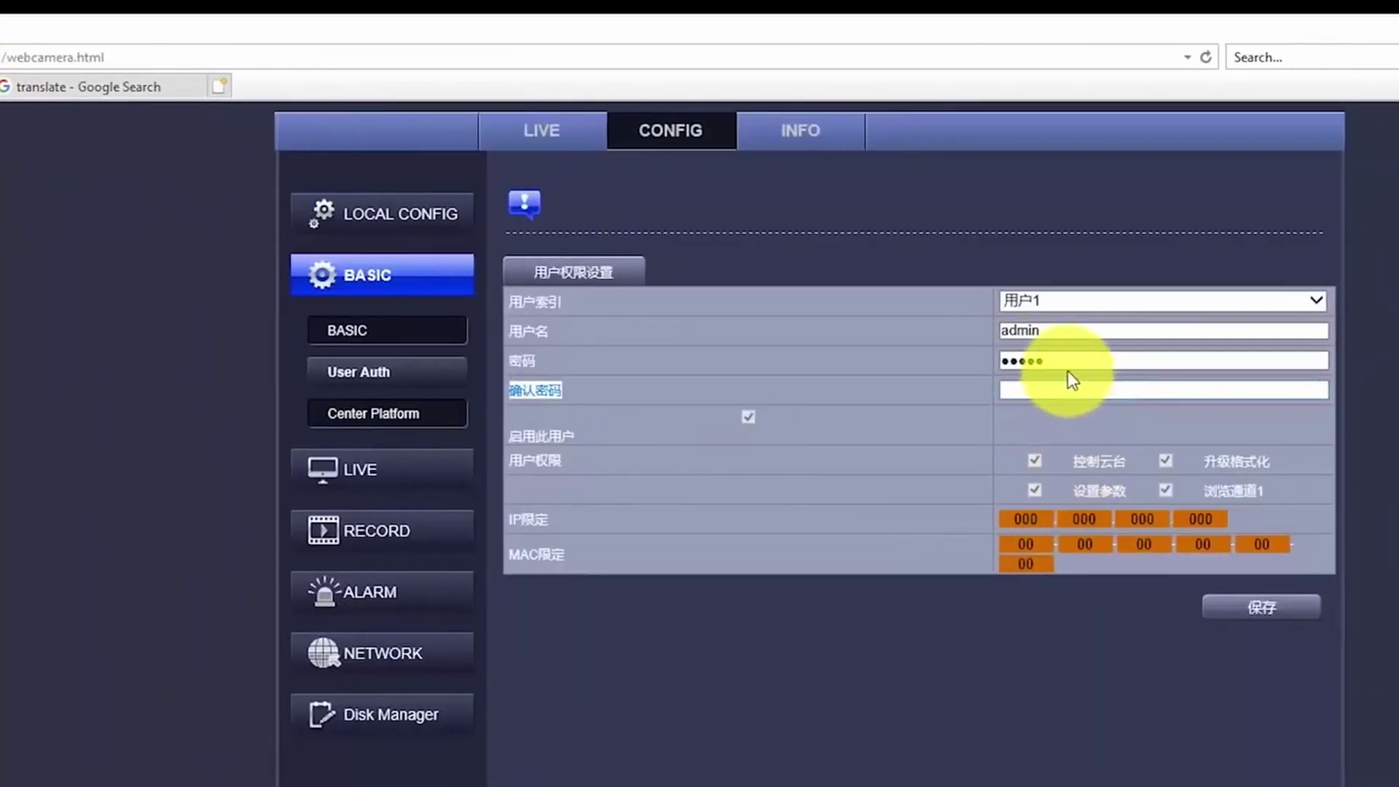
Step: Replace the admin password with a new five-character one, confirm it, and save with 保存
{"action": "left_click", "coordinate": [947, 361]}
{"action": "key", "text": "BackSpace"}
{"action": "key", "text": "BackSpace"}
{"action": "key", "text": "BackSpace"}
{"action": "key", "text": "BackSpace"}
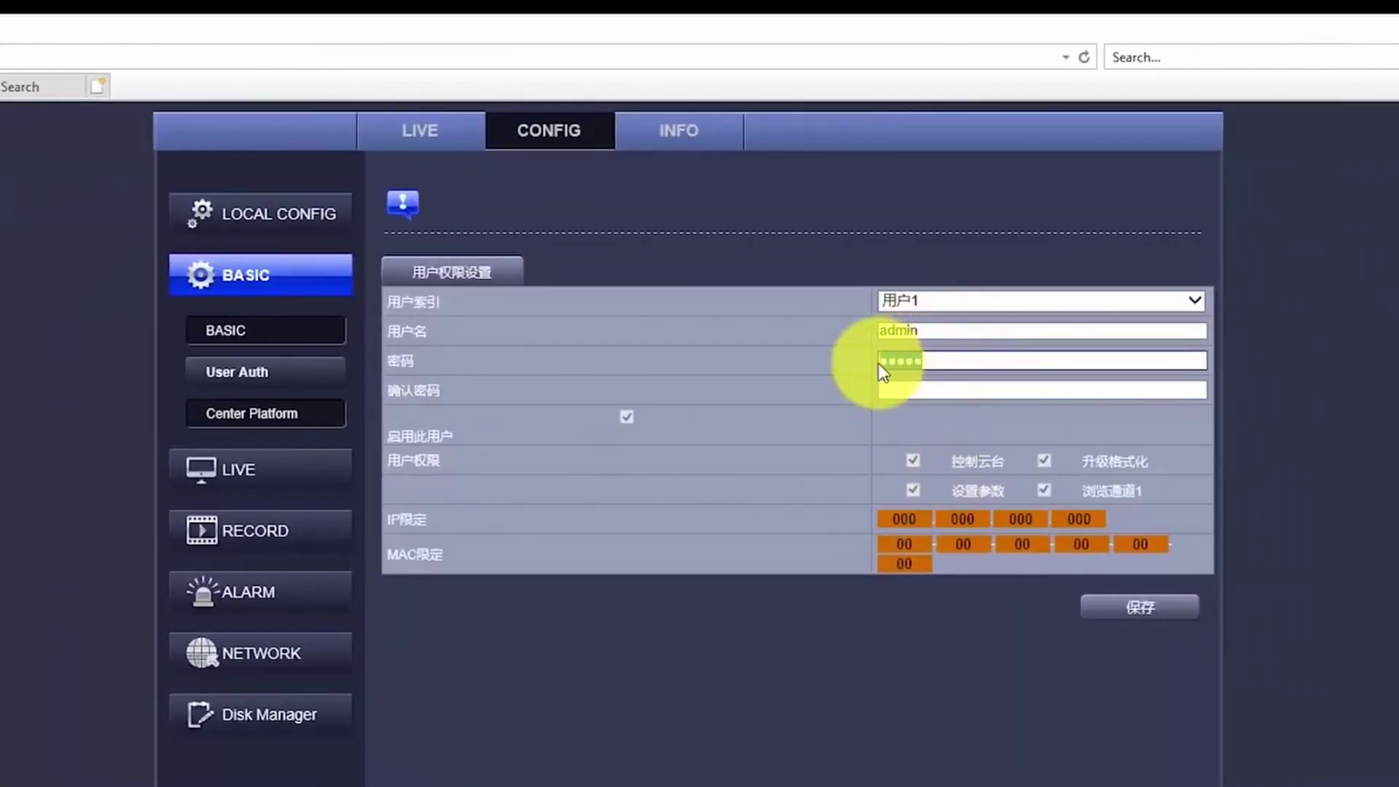
{"action": "type", "text": "45"}
{"action": "left_click", "coordinate": [961, 392]}
{"action": "type", "text": "12"}
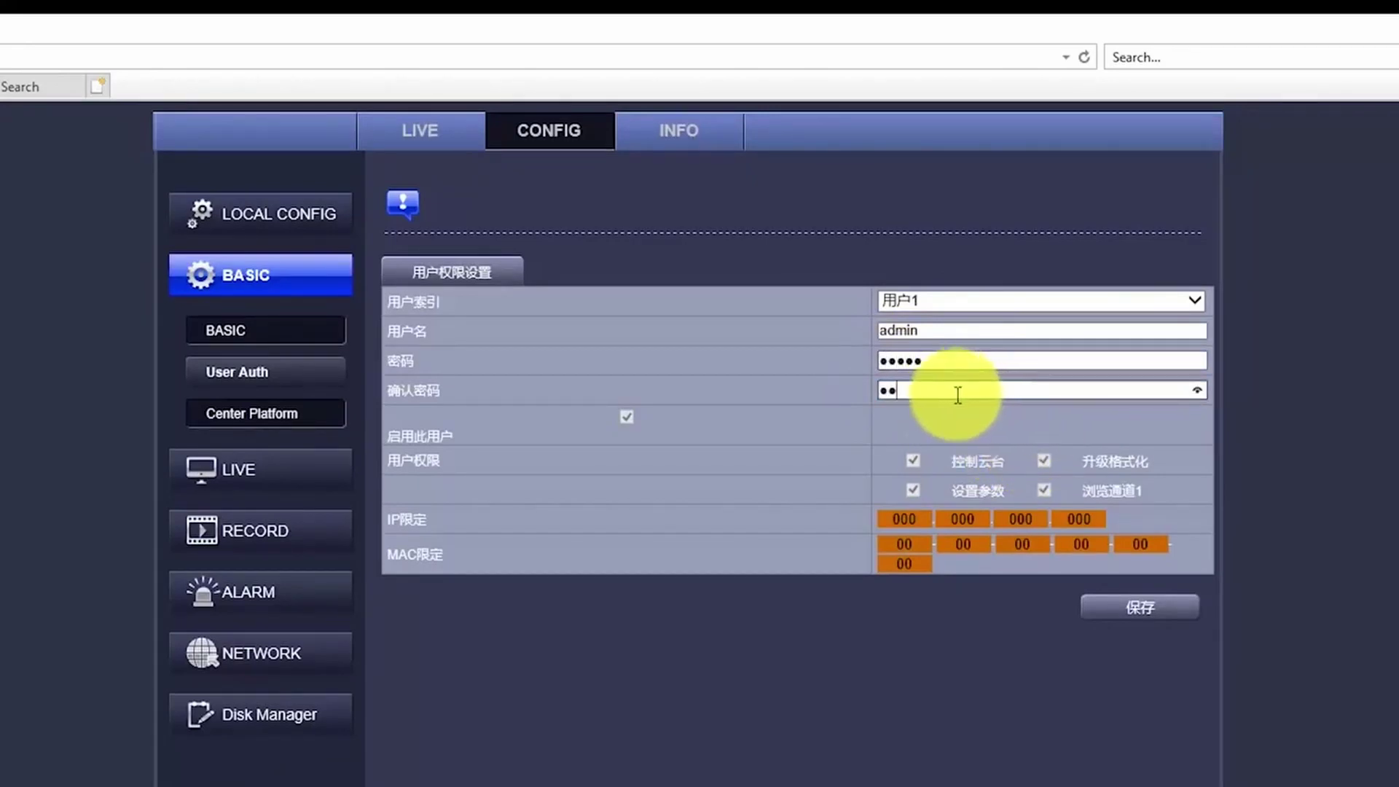
{"action": "left_click", "coordinate": [1138, 609]}
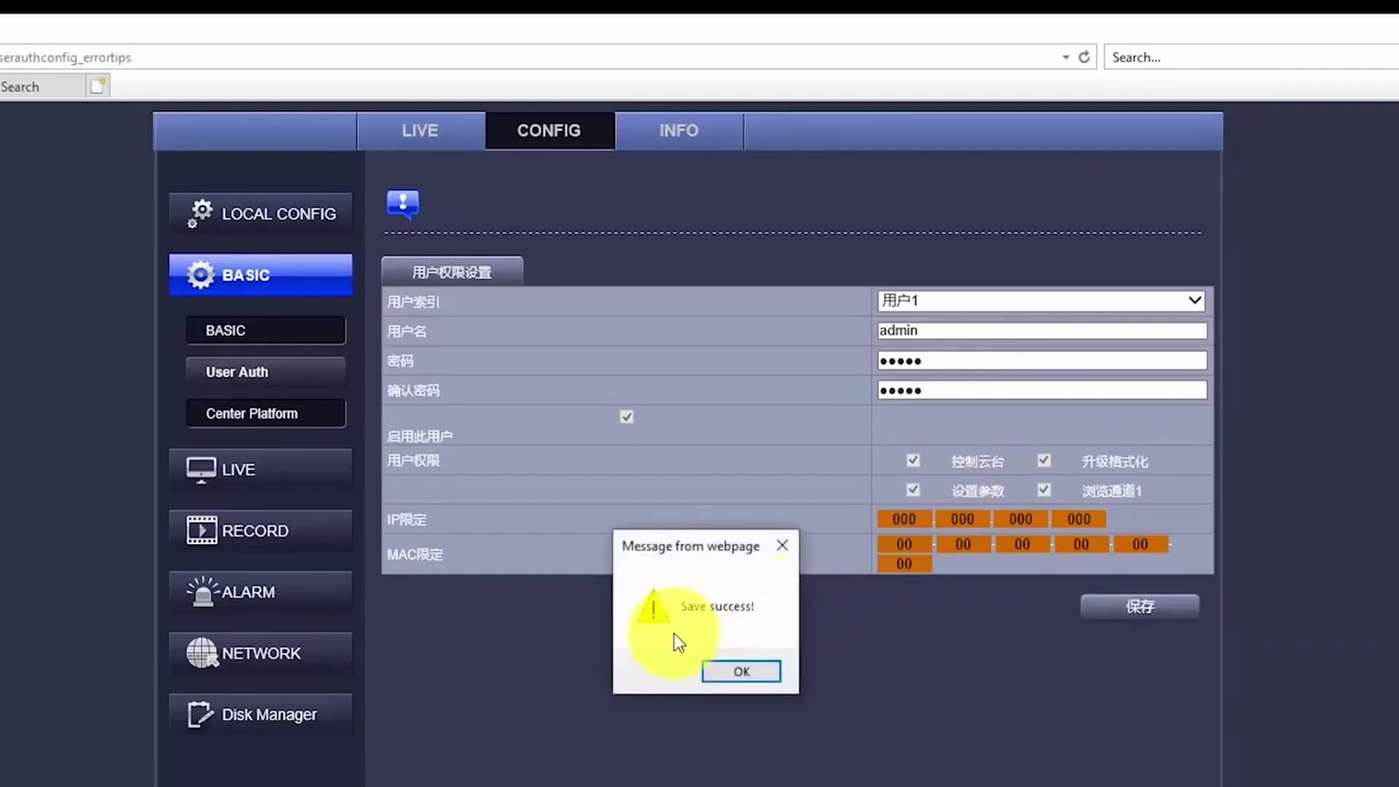
{"action": "left_click", "coordinate": [727, 671]}
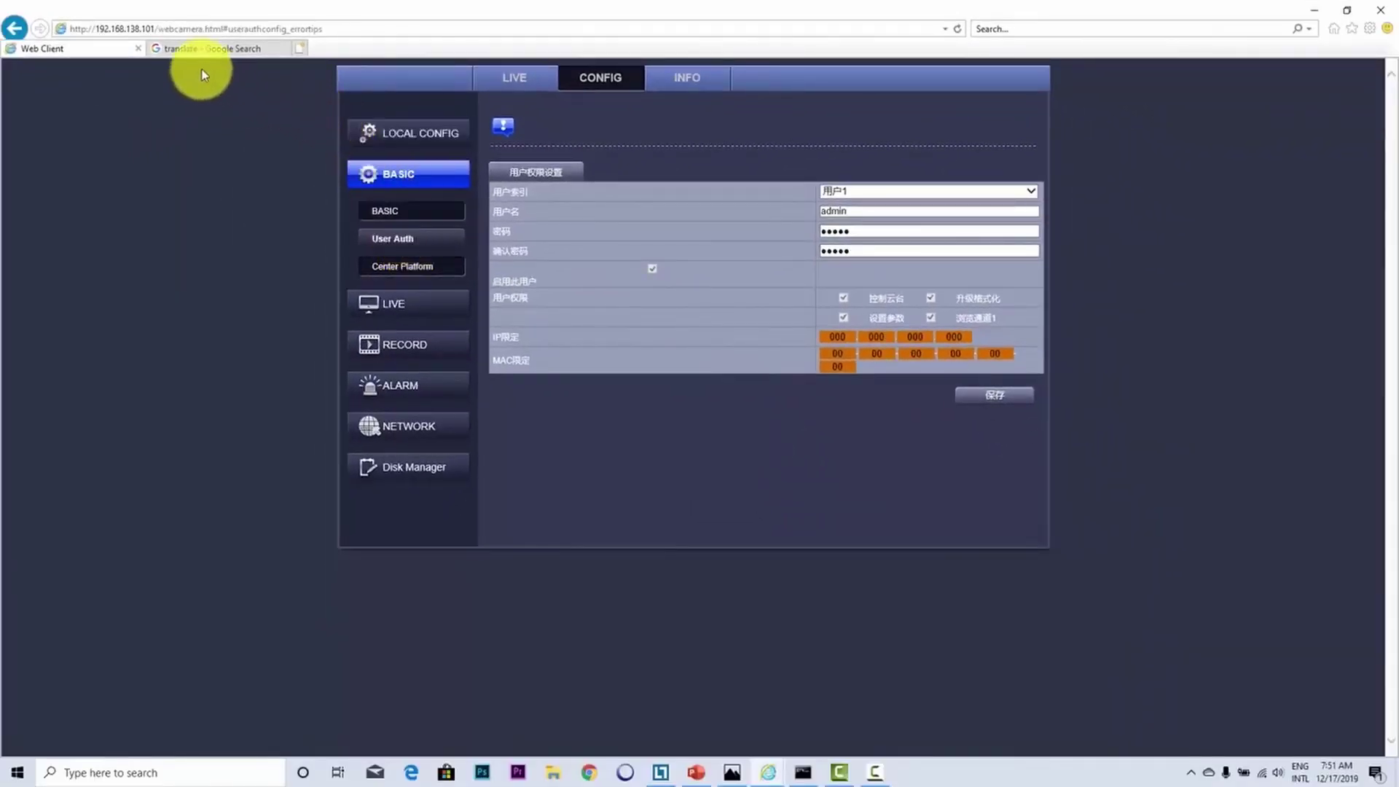
Step: Close the Web Client tab and reload the camera's login page from its IP address
{"action": "left_click", "coordinate": [138, 48]}
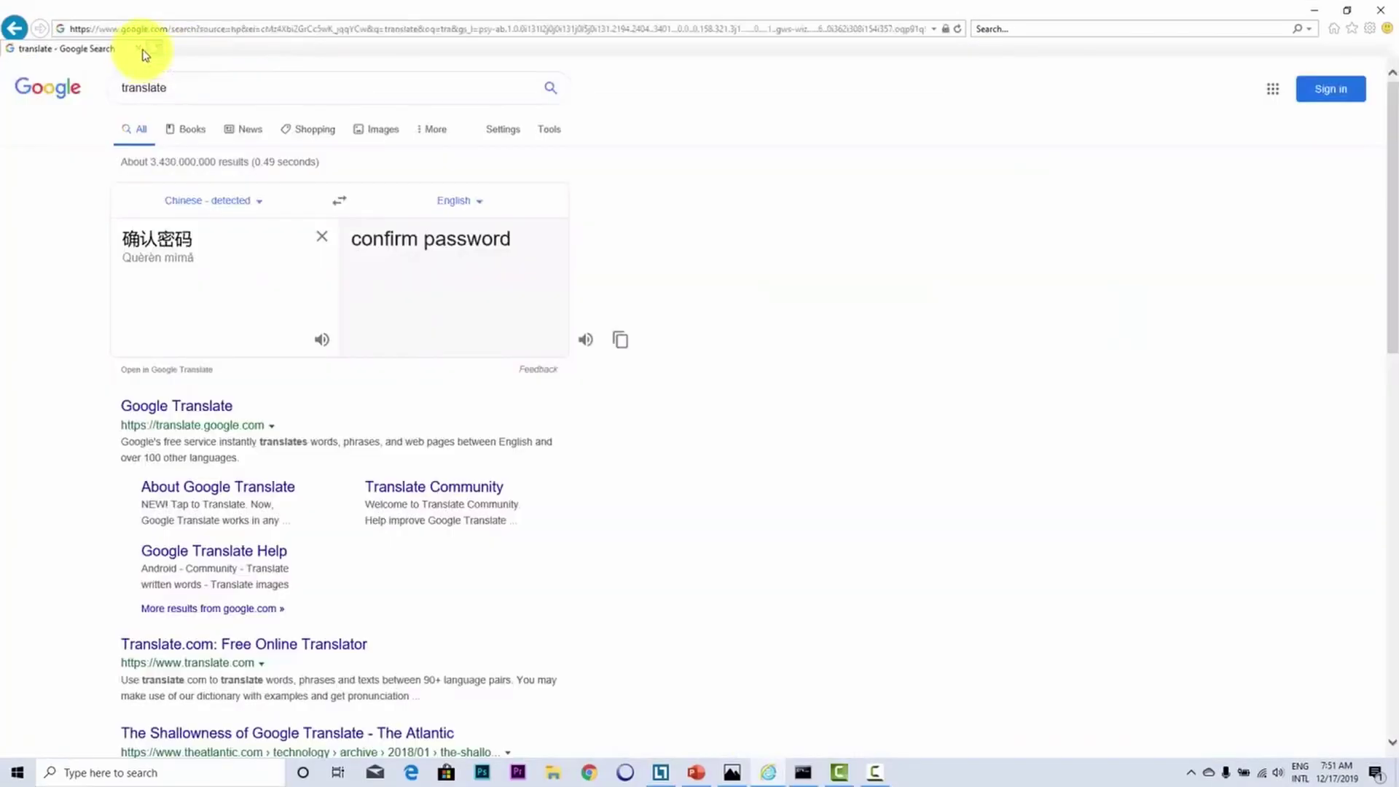
{"action": "triple_click", "coordinate": [222, 29]}
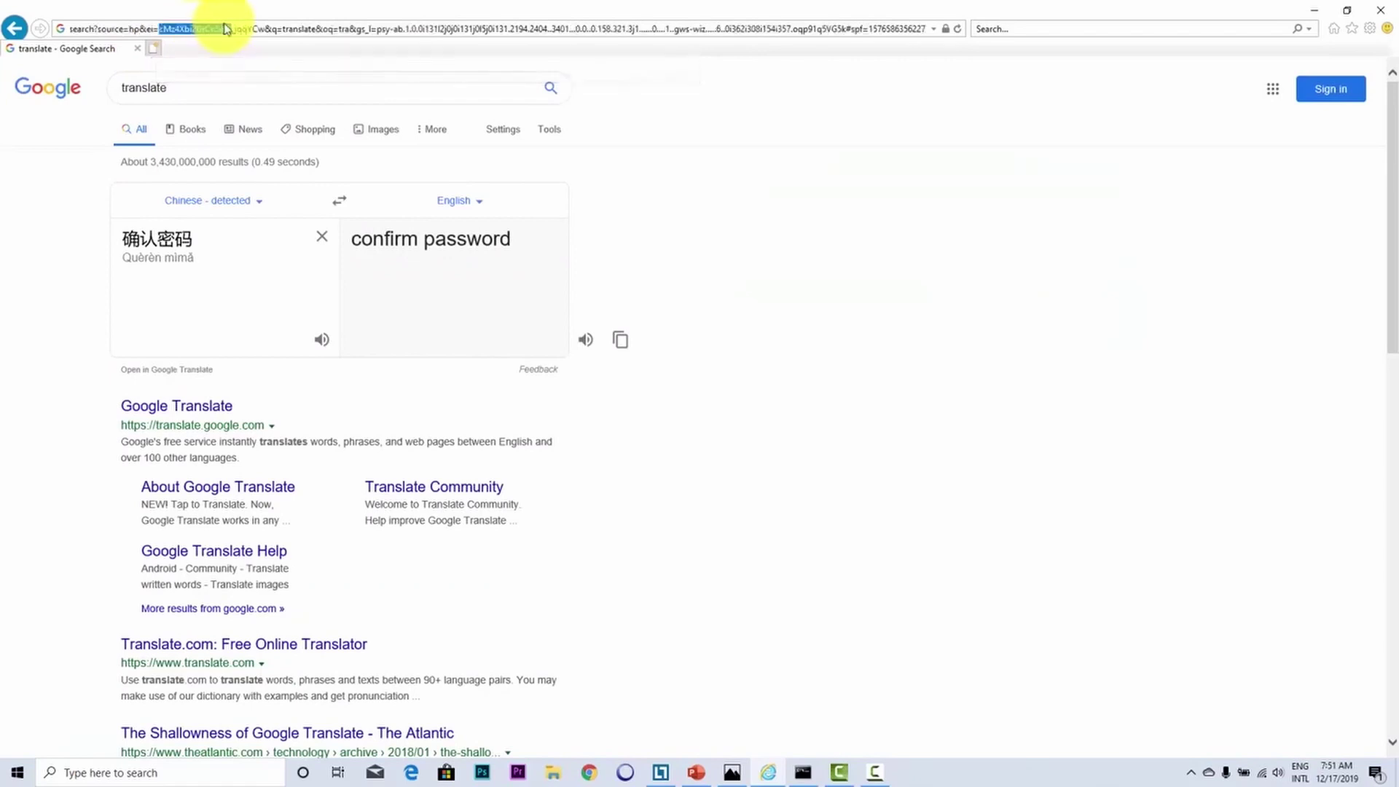
{"action": "type", "text": "192.168.138.101/"}
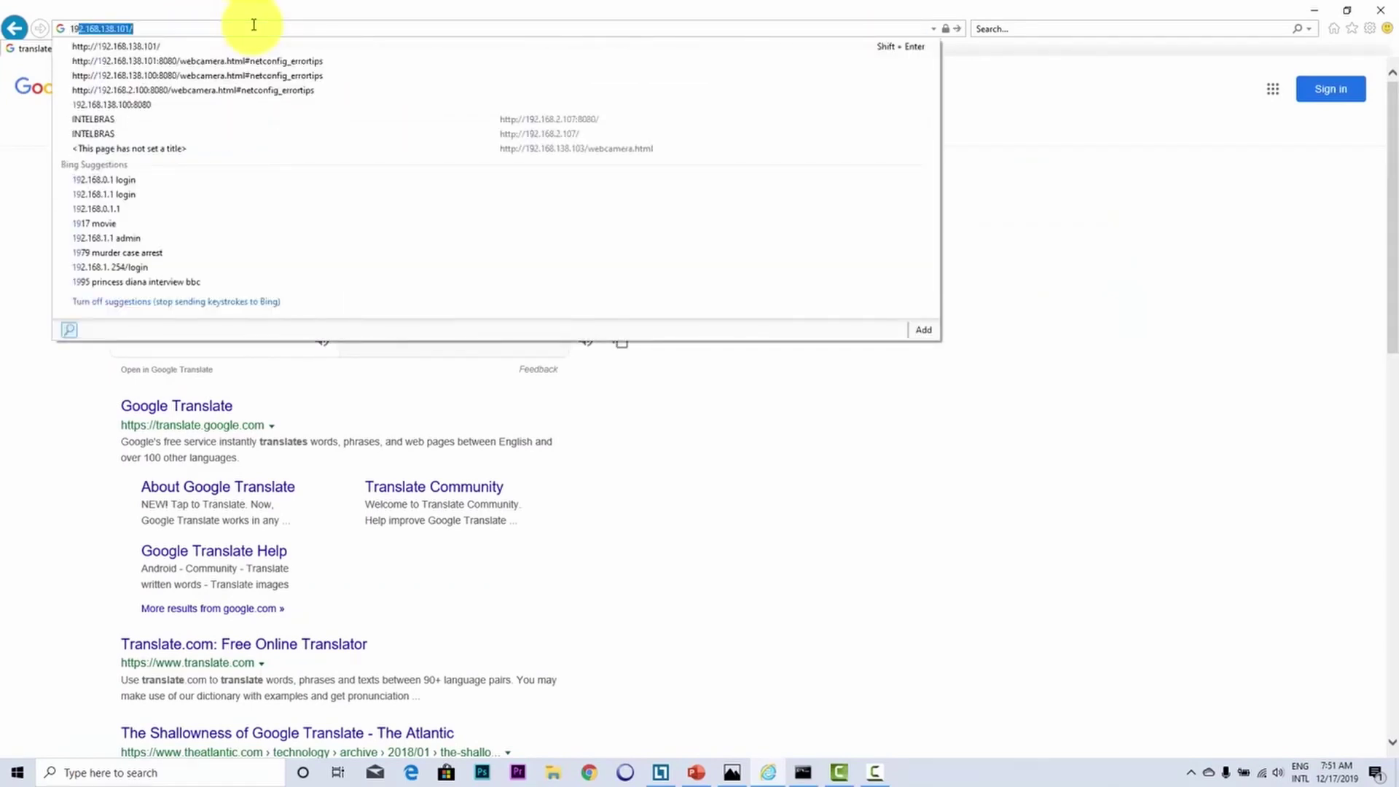
{"action": "key", "text": "Return"}
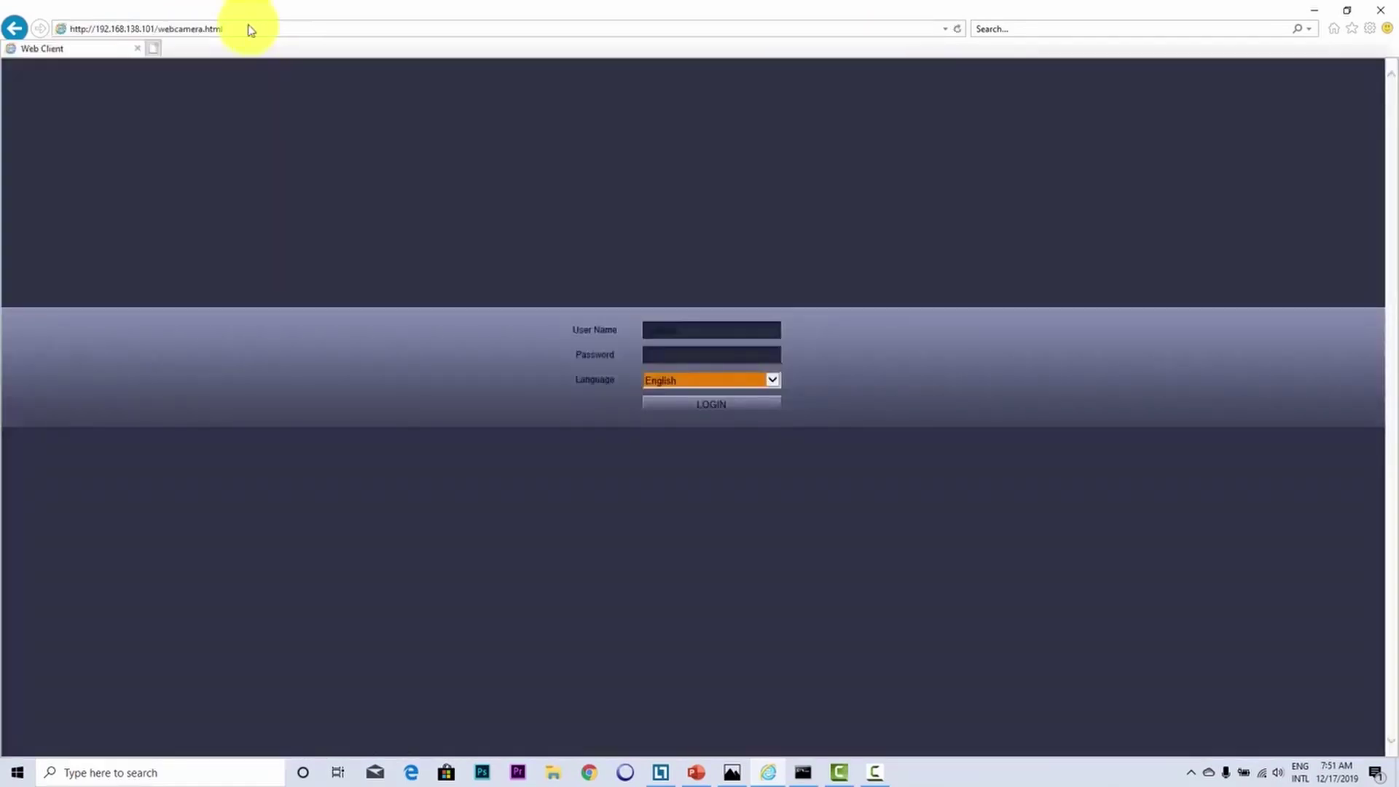
Step: Log in with the new admin password and start the live video
{"action": "left_click", "coordinate": [658, 355]}
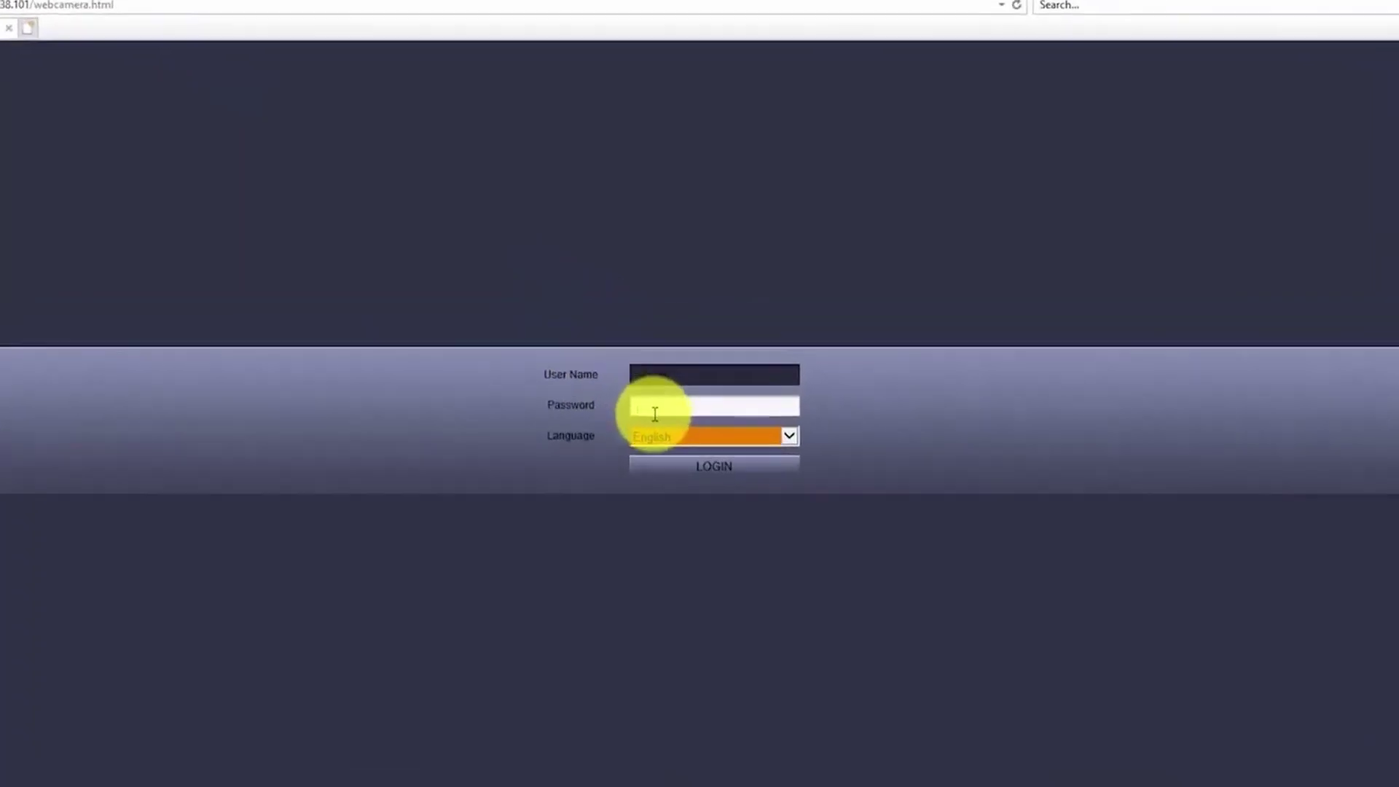
{"action": "type", "text": "admin"}
{"action": "left_click", "coordinate": [694, 517]}
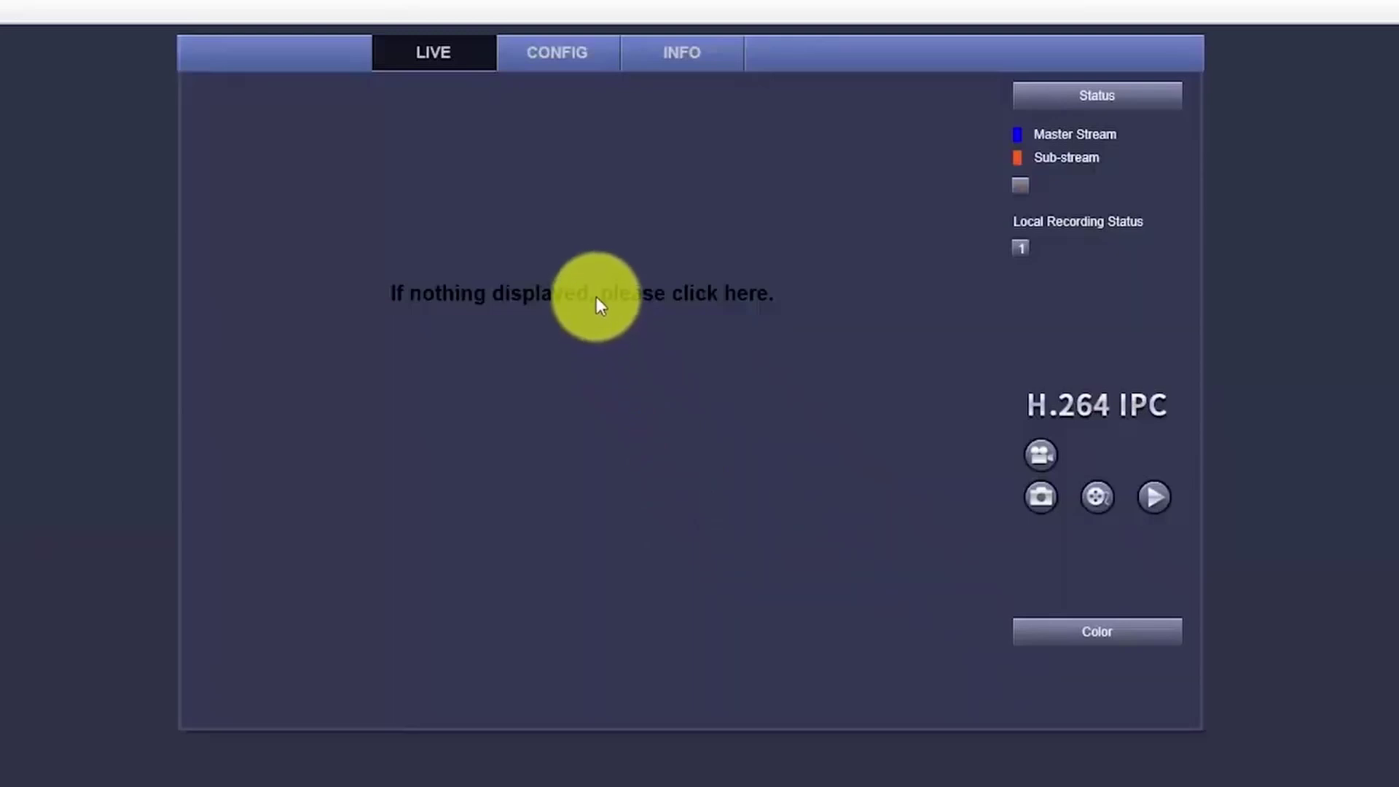
{"action": "left_click", "coordinate": [596, 296]}
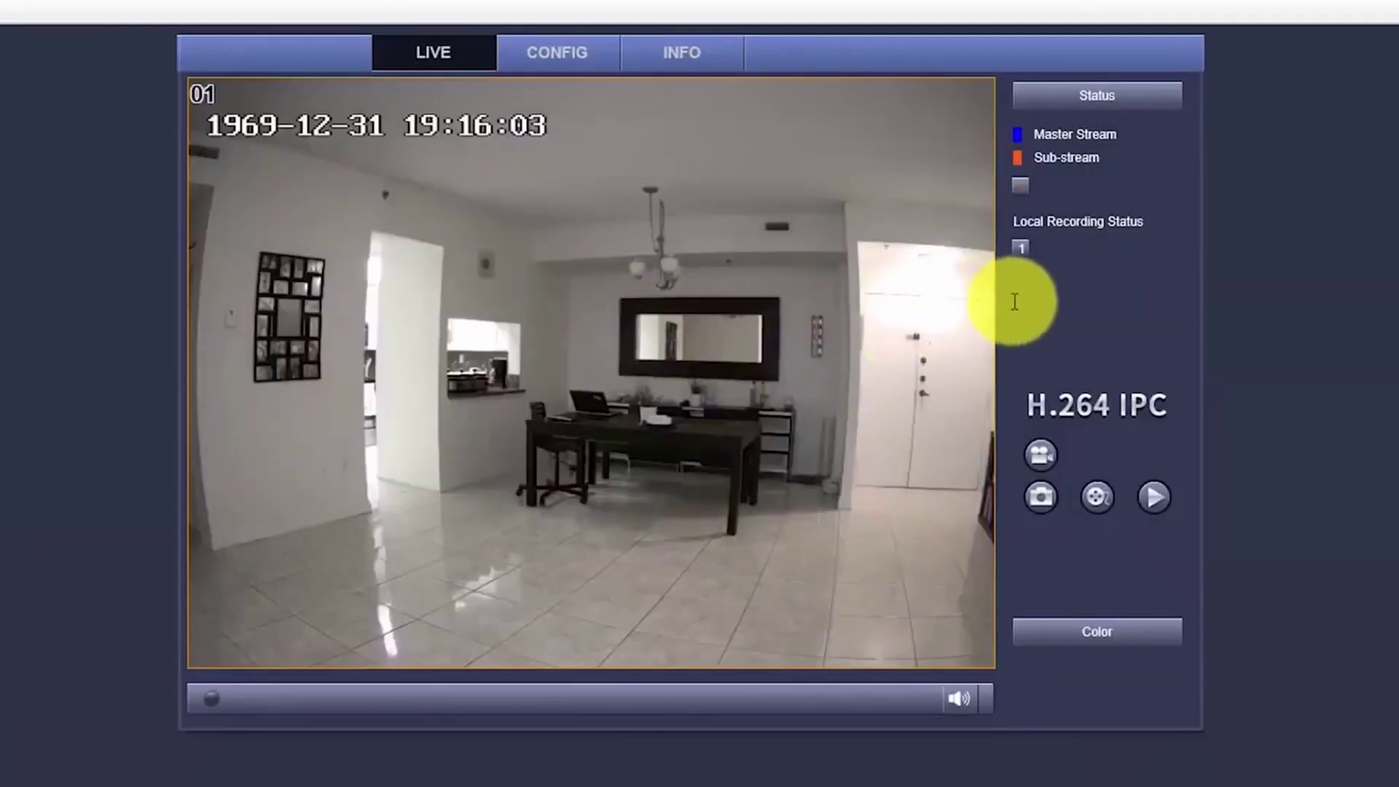